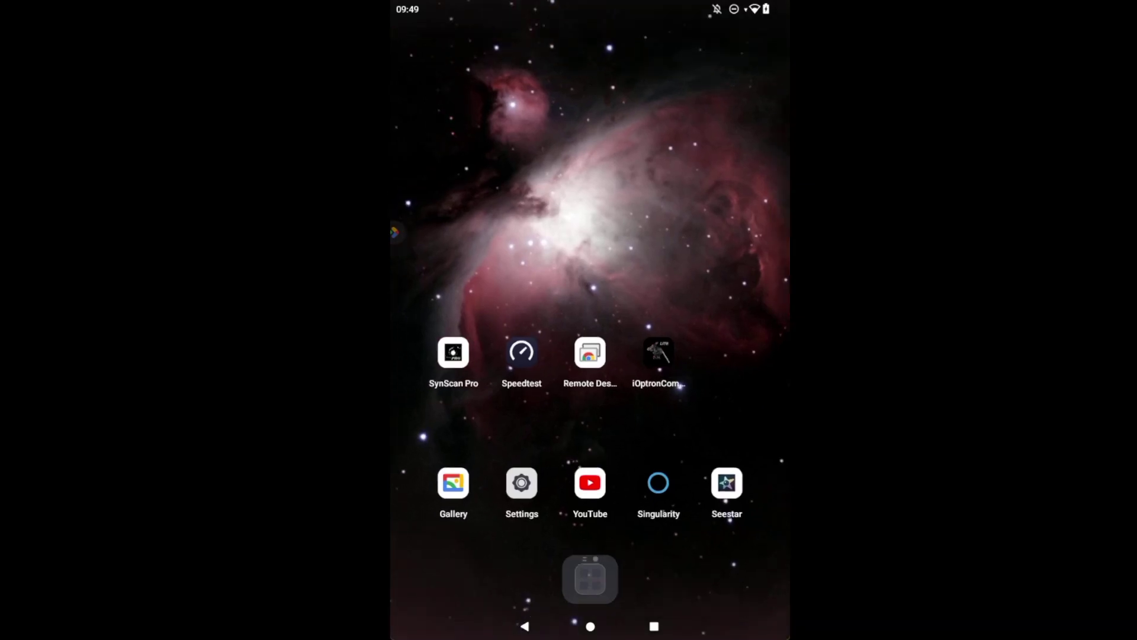
Step: Swipe up on the Android home screen to reveal the app drawer
left_click_drag(732, 563, 732, 446)
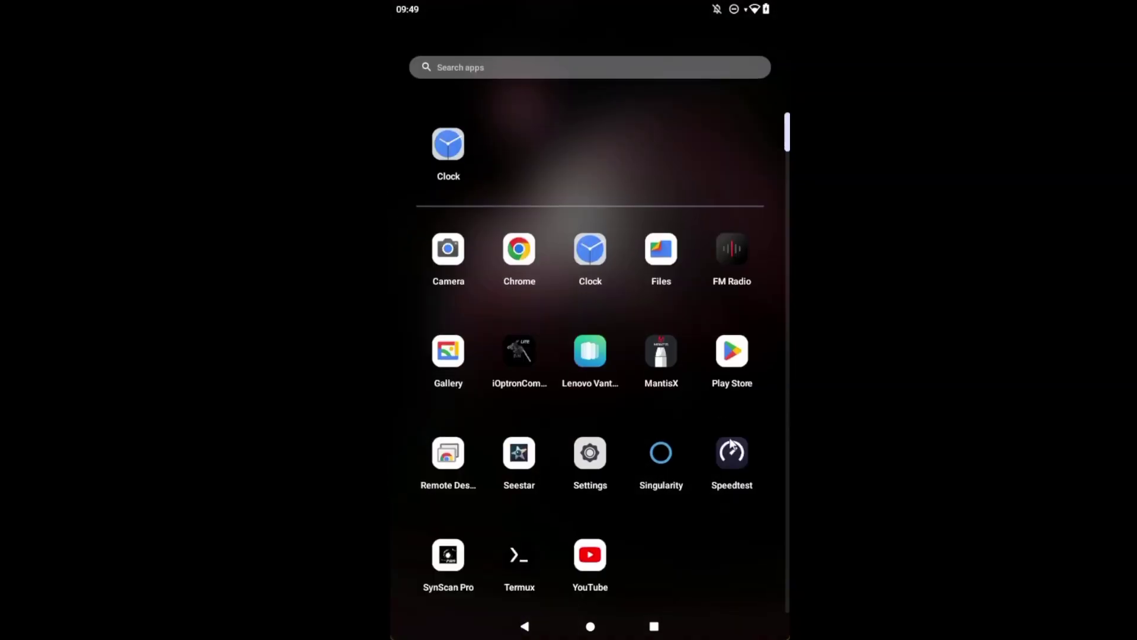
Step: Install DWARFLAB_2.1.1.apk from the Files Downloads folder
left_click(670, 268)
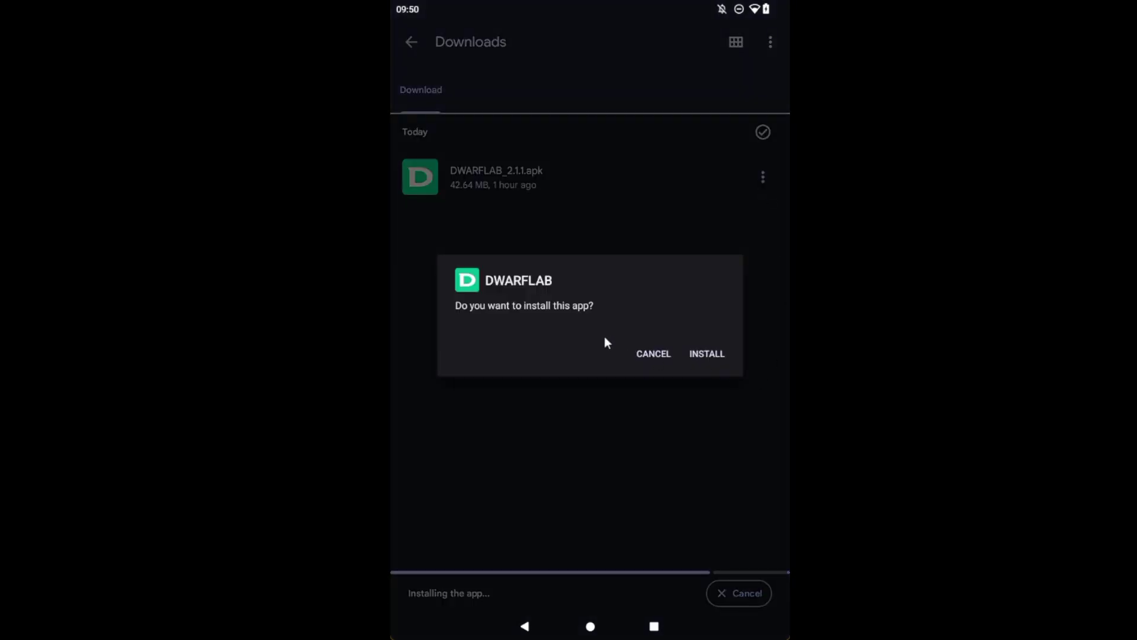
left_click(710, 353)
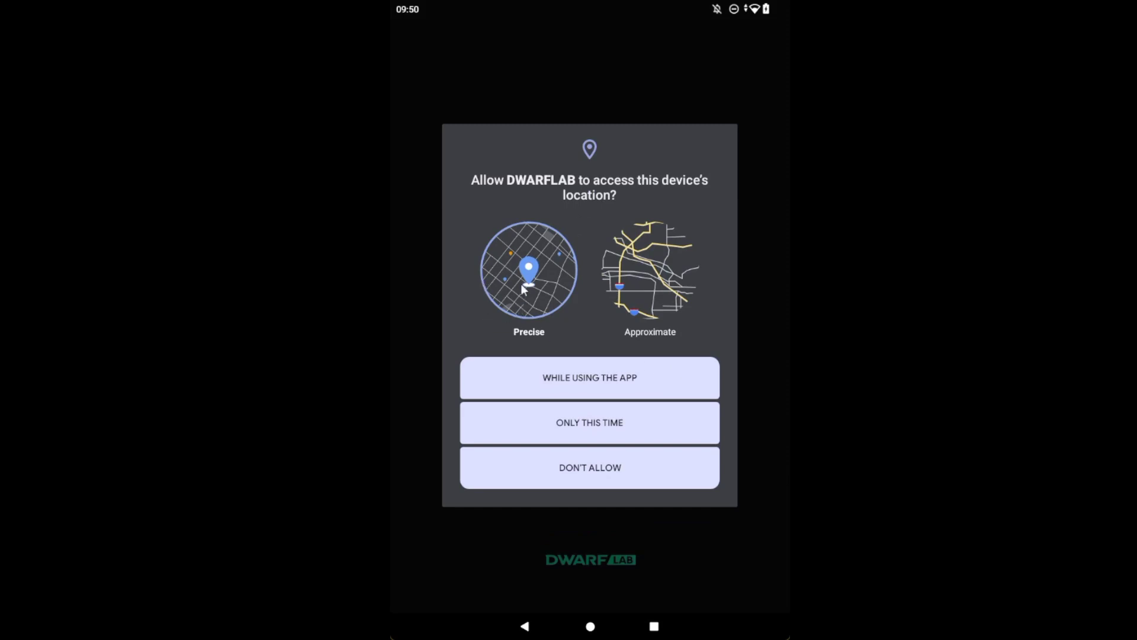
Step: Grant DWARFLAB location access only while using the app
left_click(593, 384)
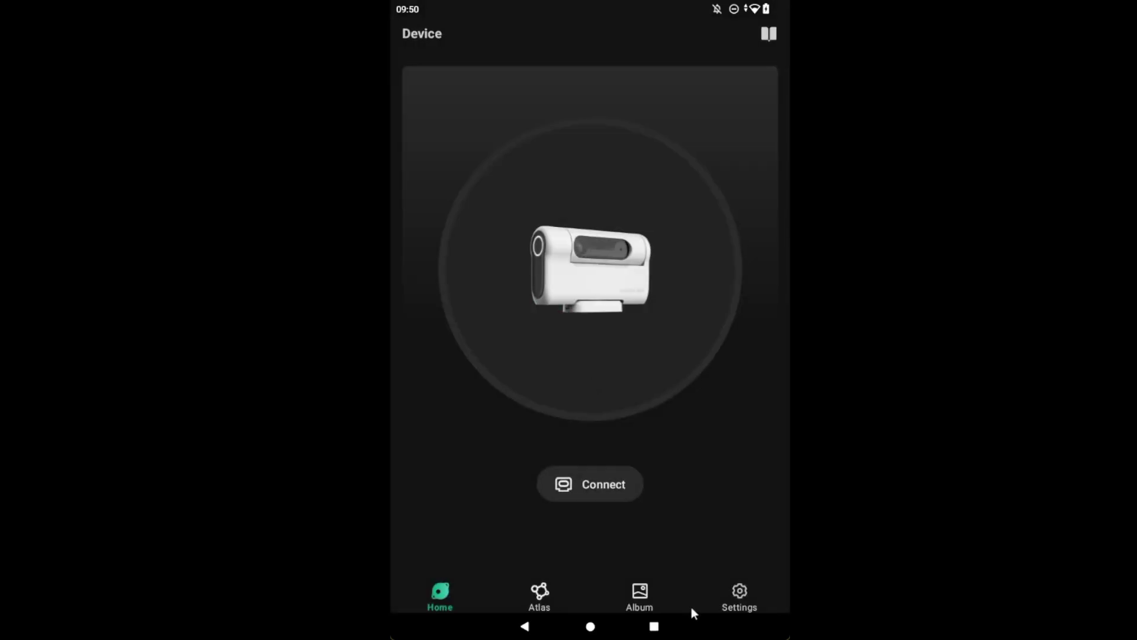
Step: Open the Atlas tab and download the 111.36 MB star database
left_click(540, 591)
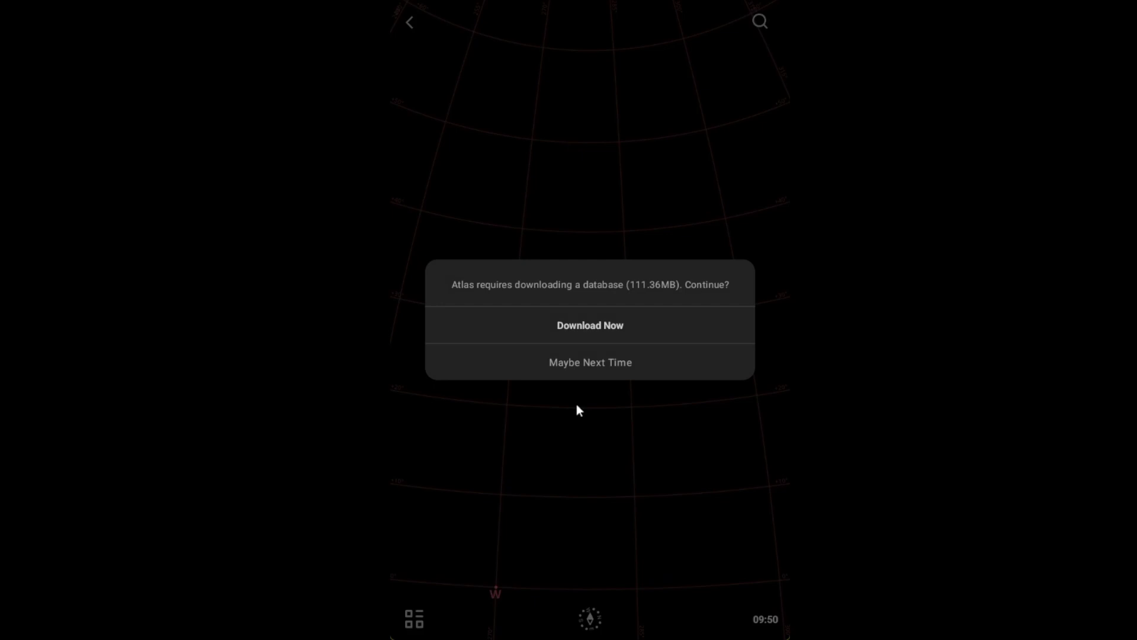
left_click(575, 330)
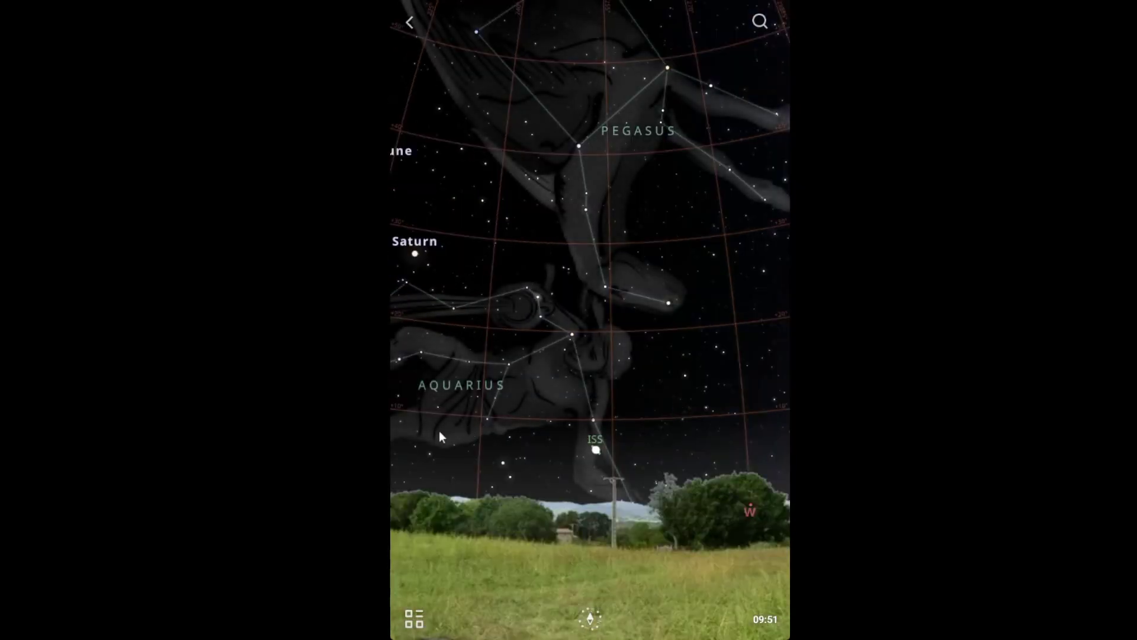
Step: Pan the Atlas sky past Cetus, Orion, the Sun and Venus to settle on Gemini
left_click_drag(439, 431, 704, 437)
left_click_drag(471, 443, 749, 445)
left_click_drag(472, 429, 694, 435)
left_click_drag(612, 456, 753, 457)
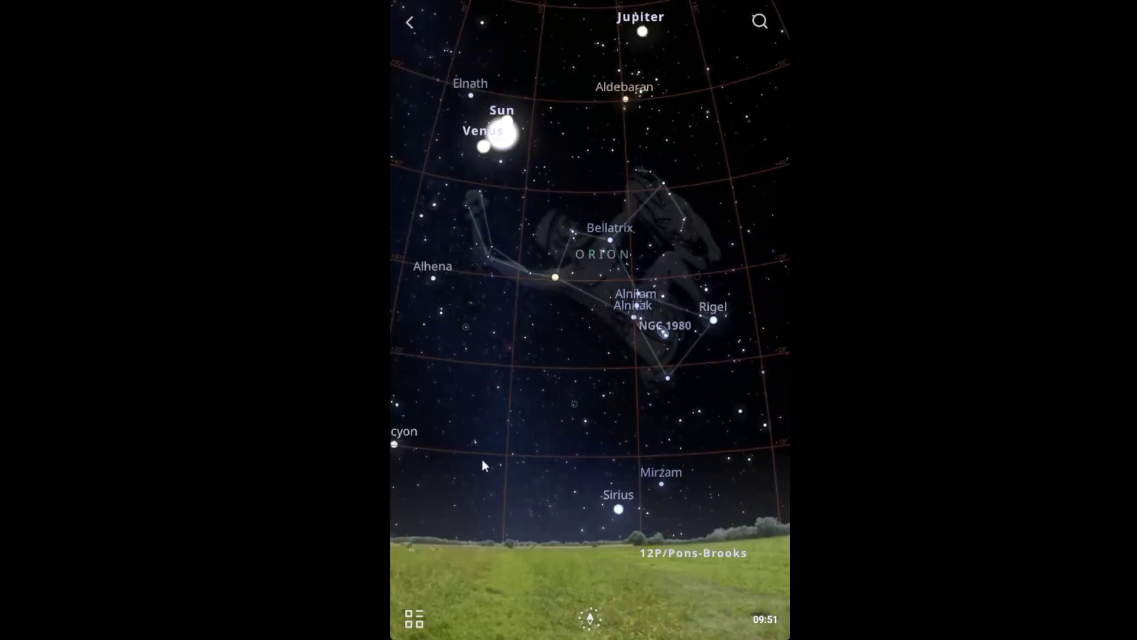
left_click_drag(482, 461, 738, 460)
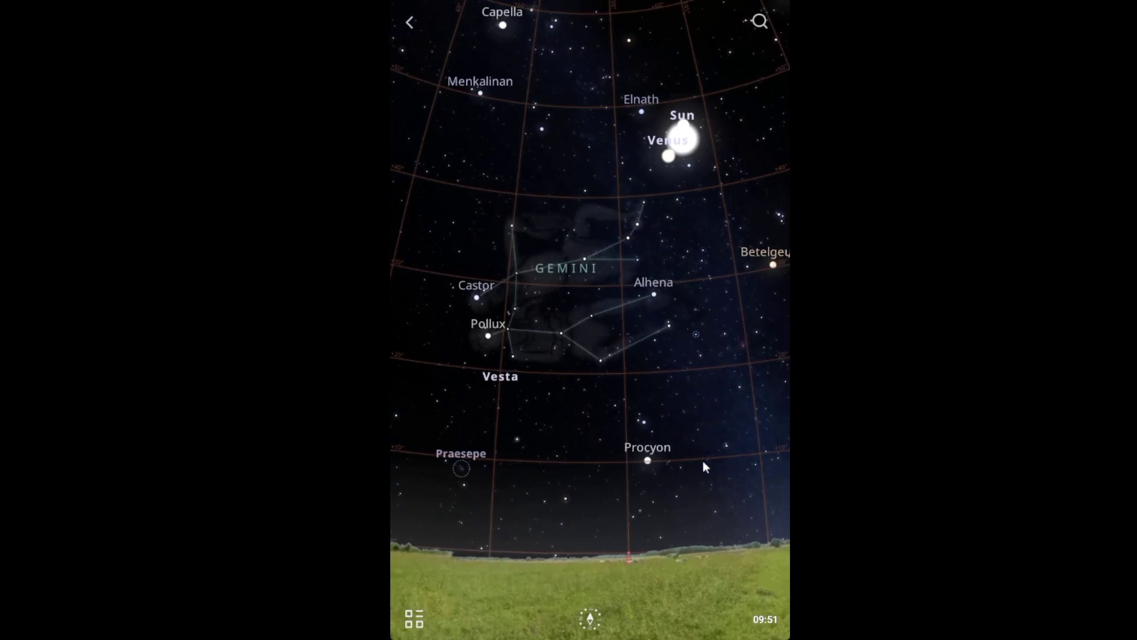
left_click_drag(497, 501, 546, 498)
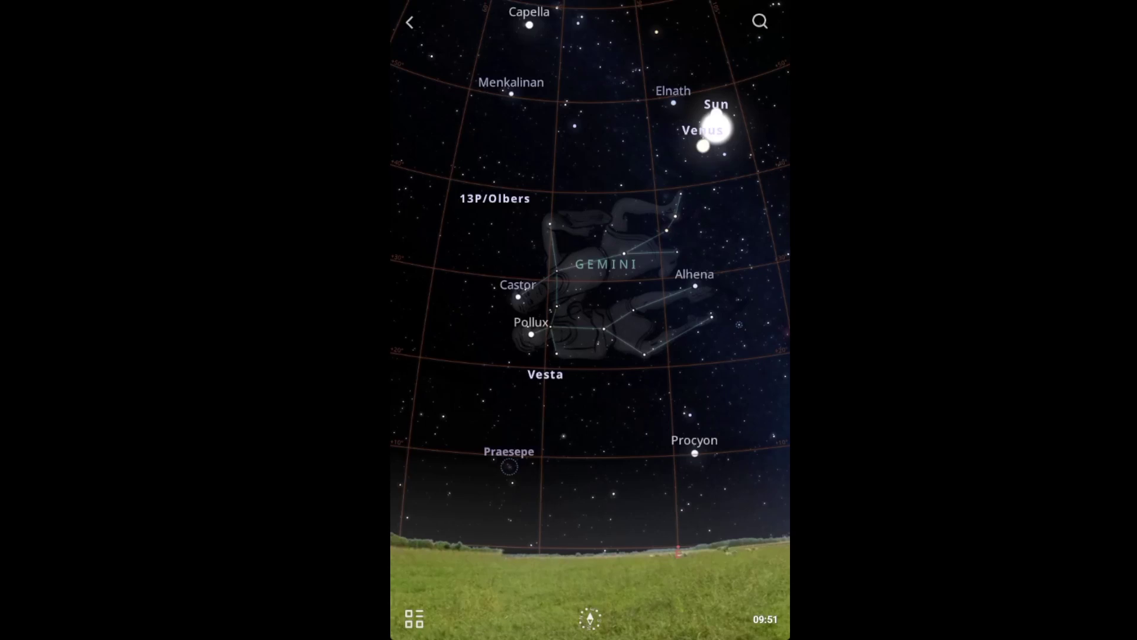
left_click(414, 619)
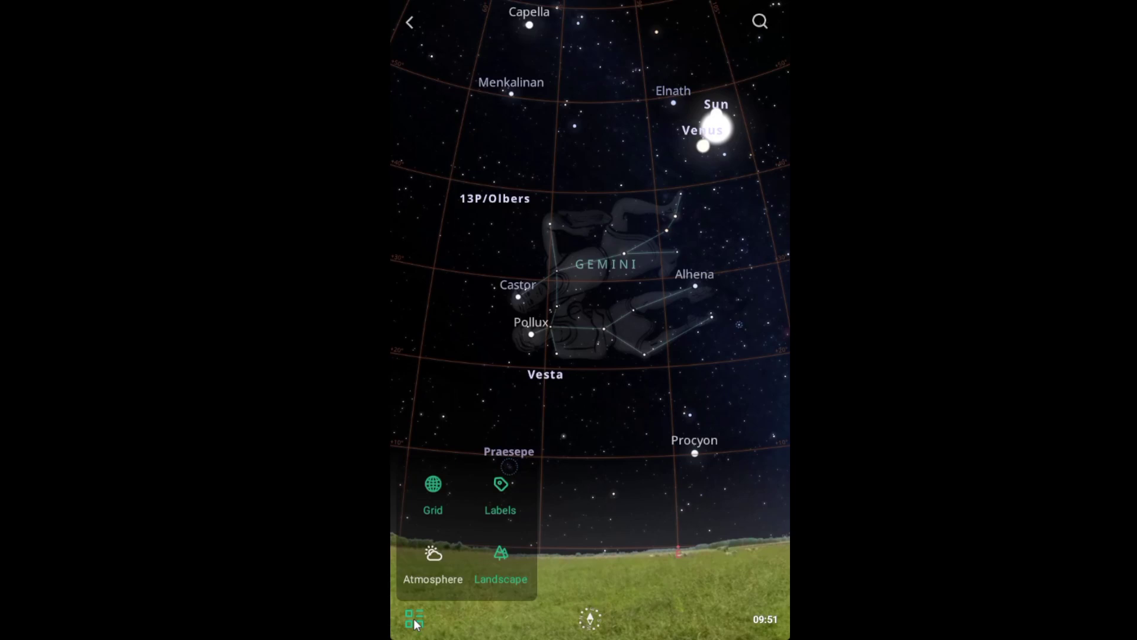
left_click(433, 484)
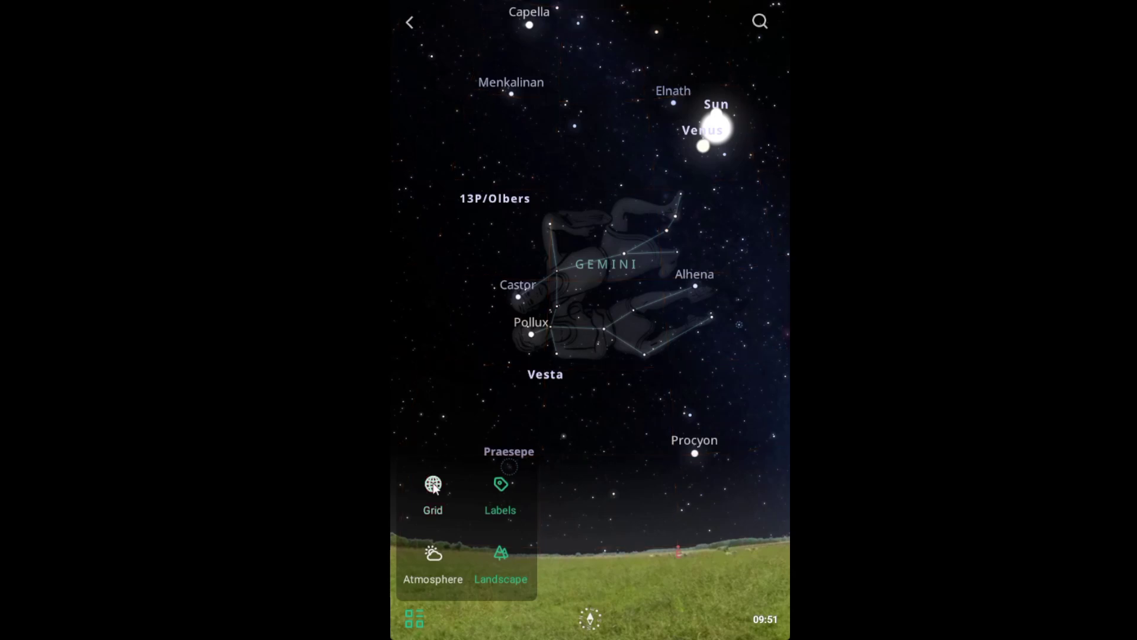
left_click(433, 484)
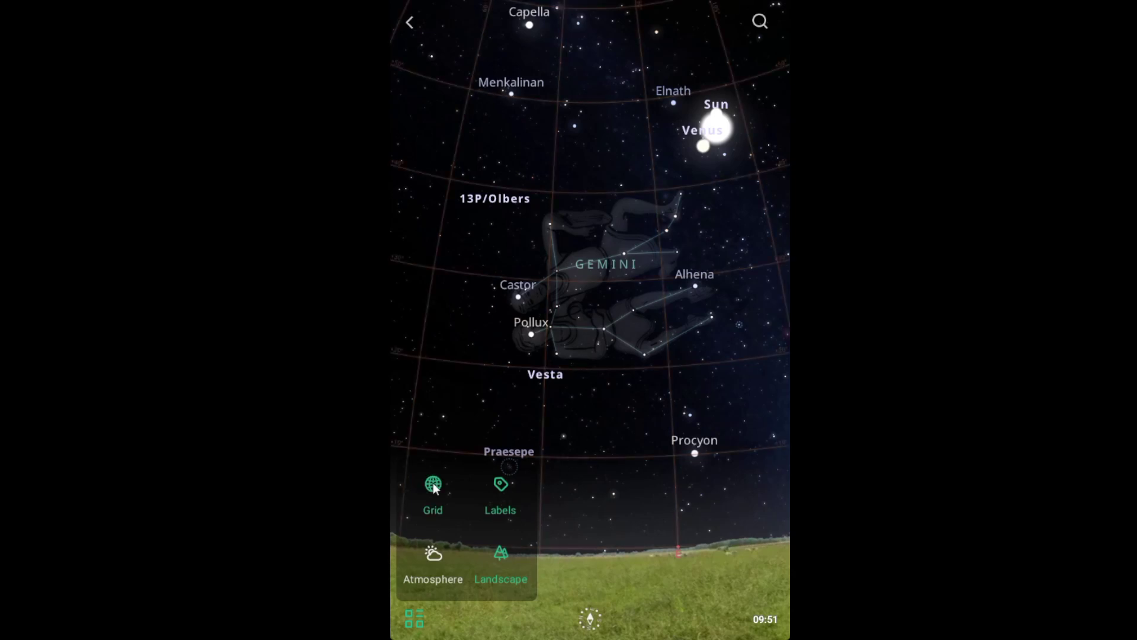
left_click(501, 484)
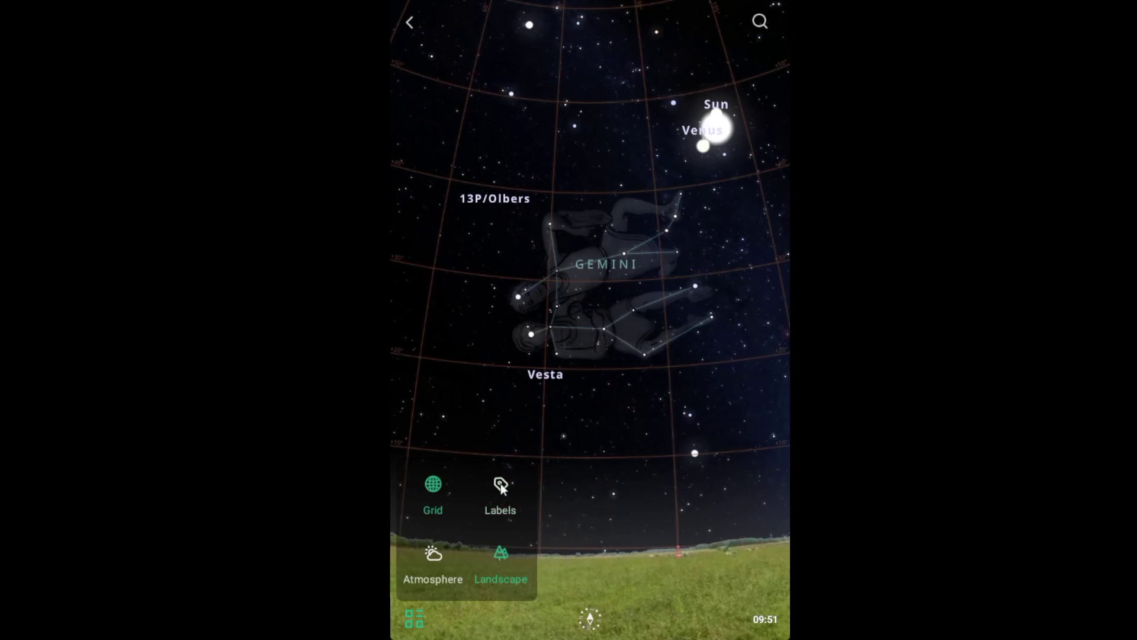
left_click(501, 486)
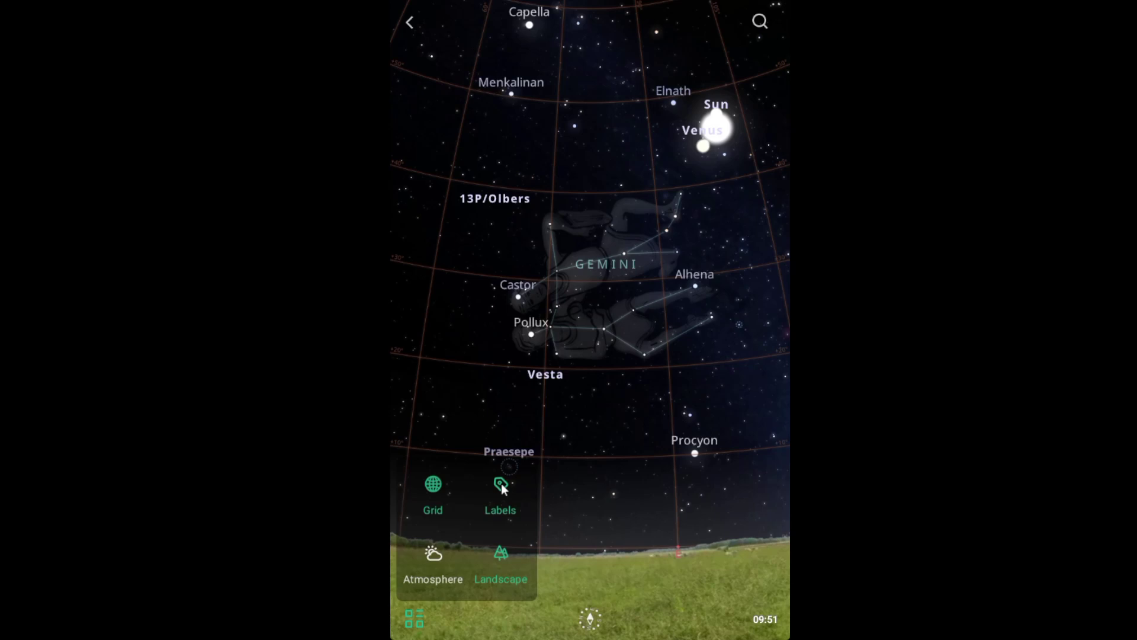
left_click(435, 553)
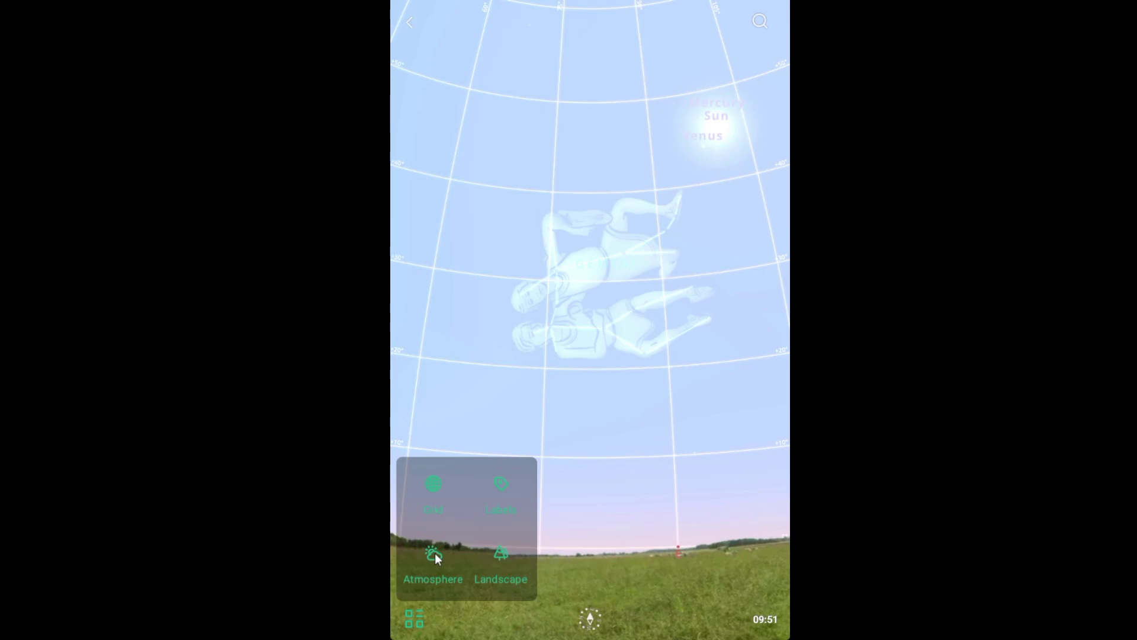
left_click(434, 553)
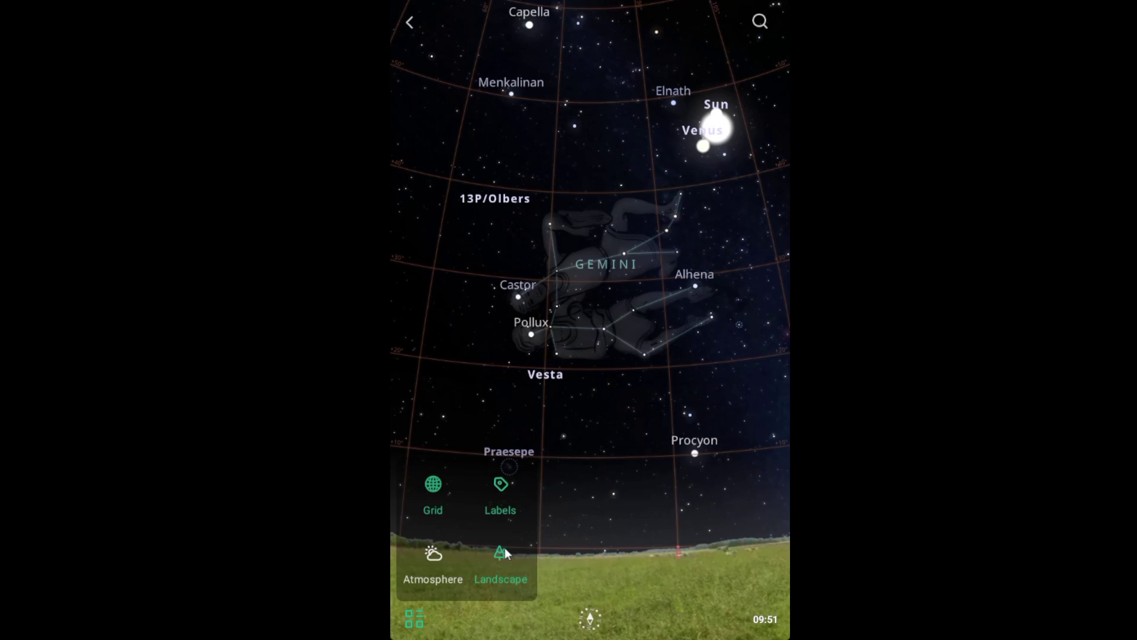
left_click(502, 550)
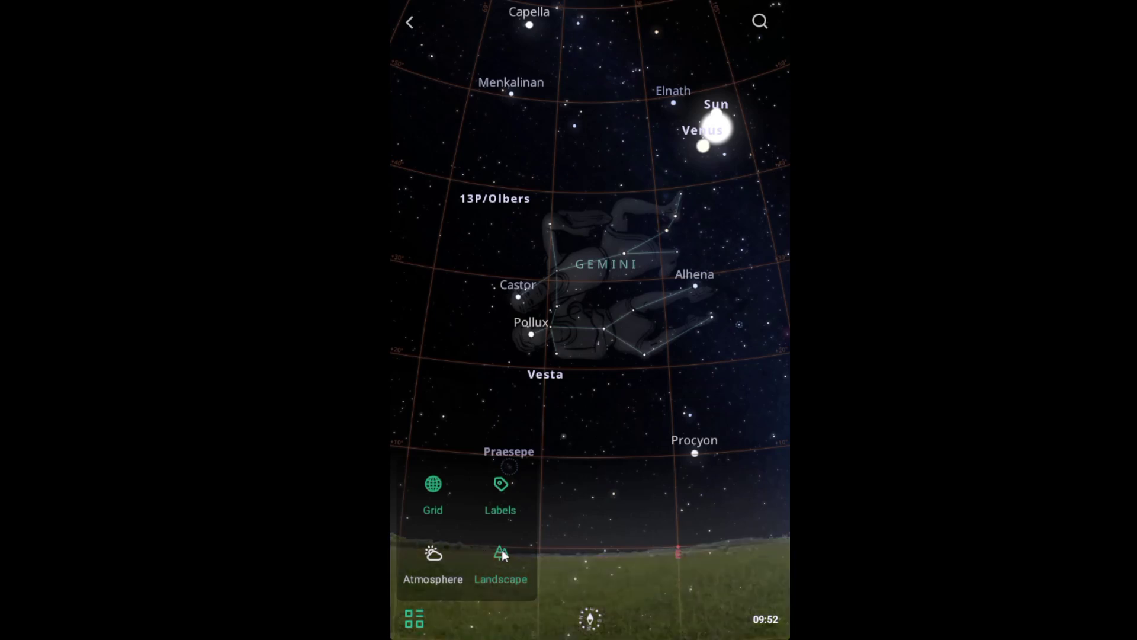
left_click(503, 553)
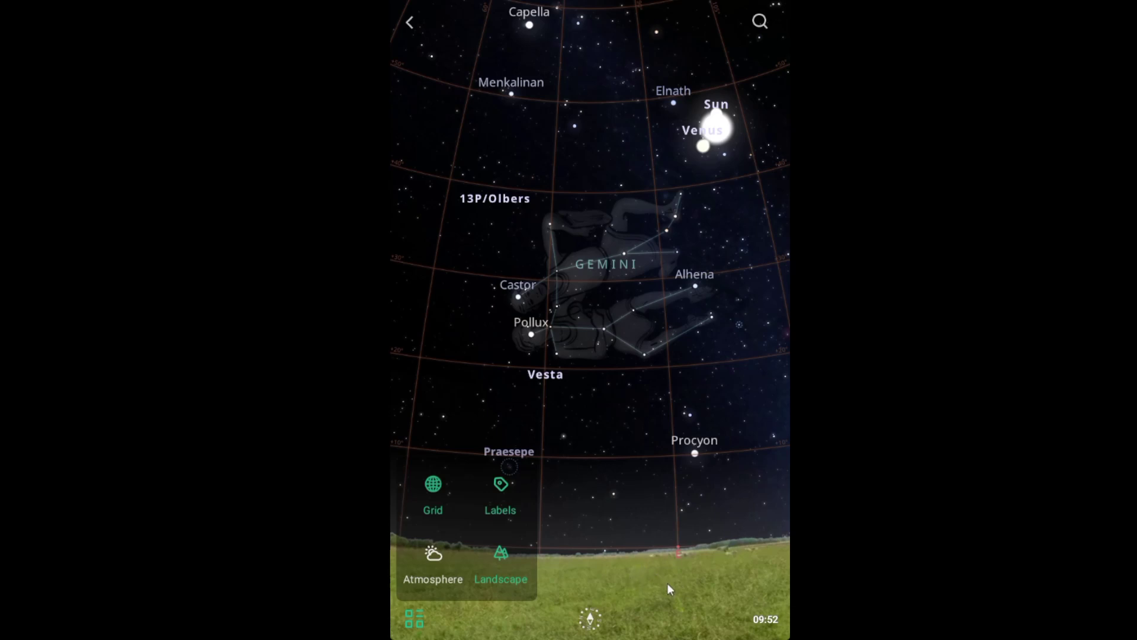
Step: Select Venus on the sky map and start imaging it with the telescope
left_click(717, 133)
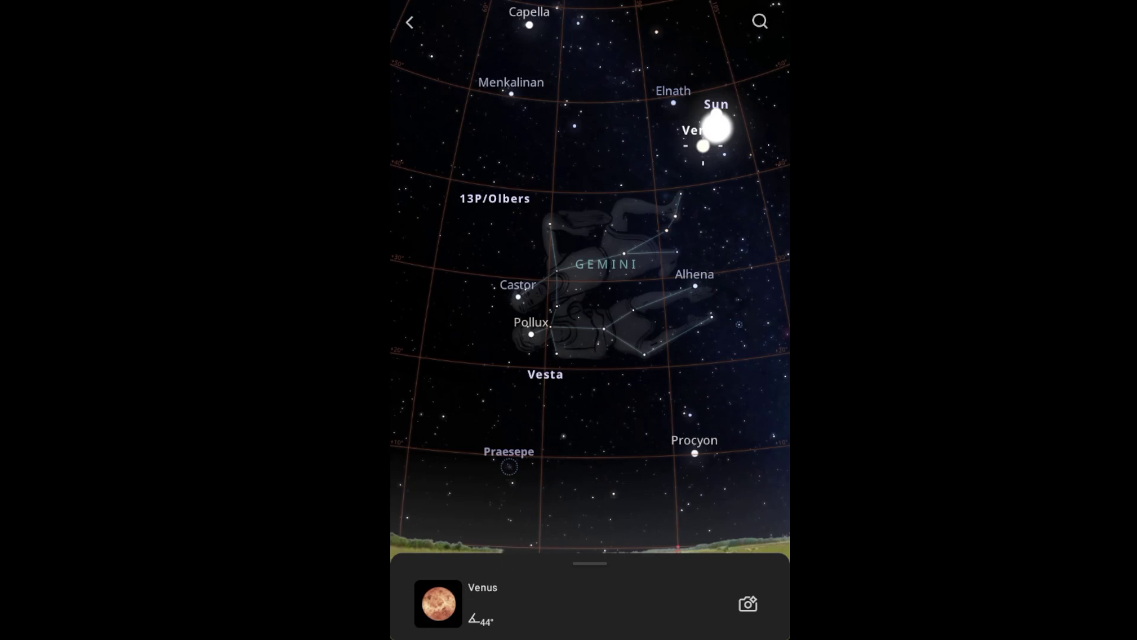
left_click(747, 603)
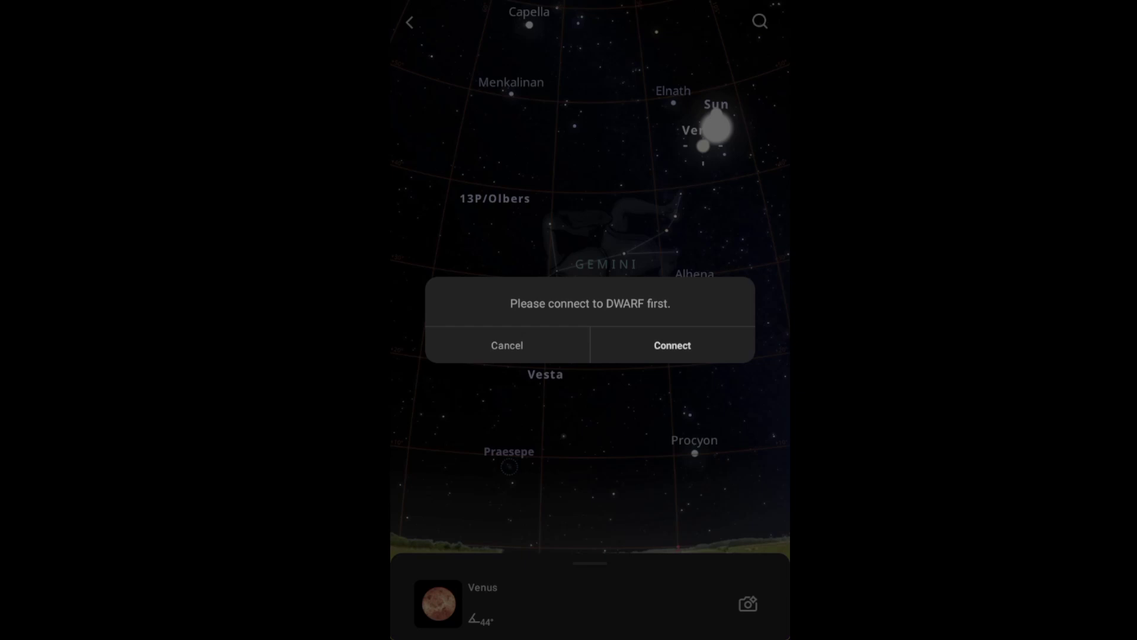
Step: Grant location and nearby-device permissions, then pick the discovered DWARF telescope
left_click(673, 345)
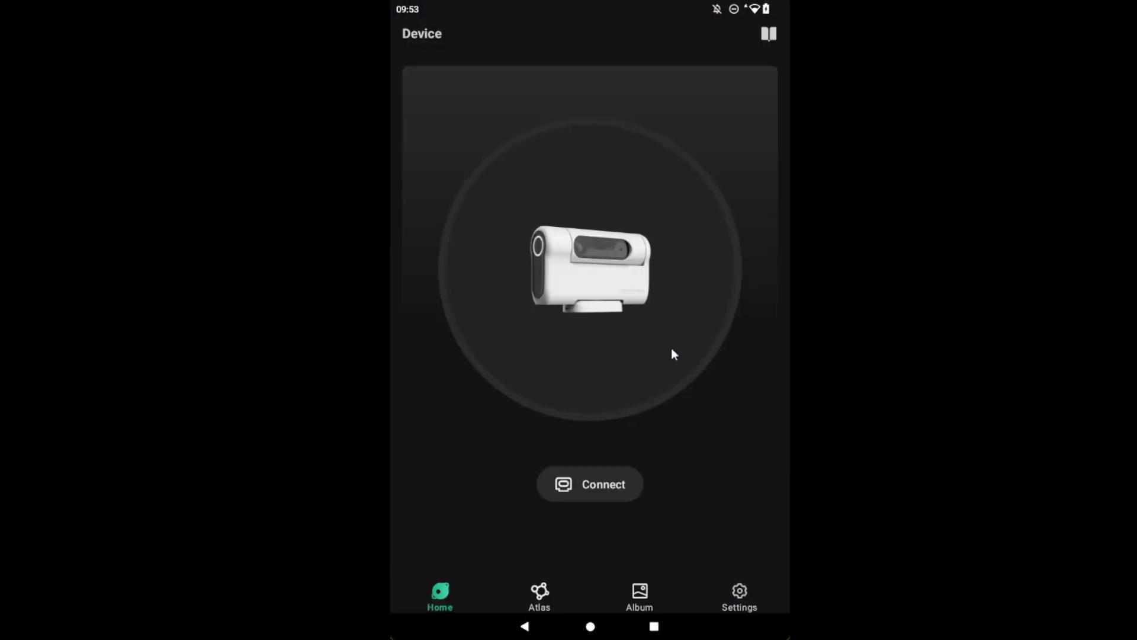
left_click(589, 489)
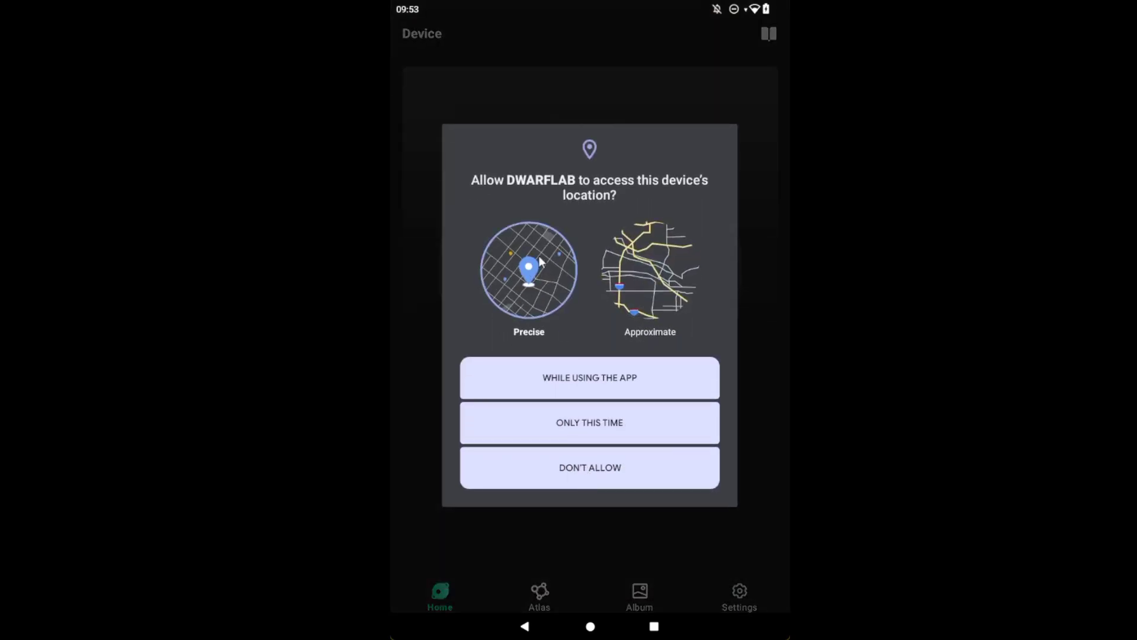
left_click(581, 384)
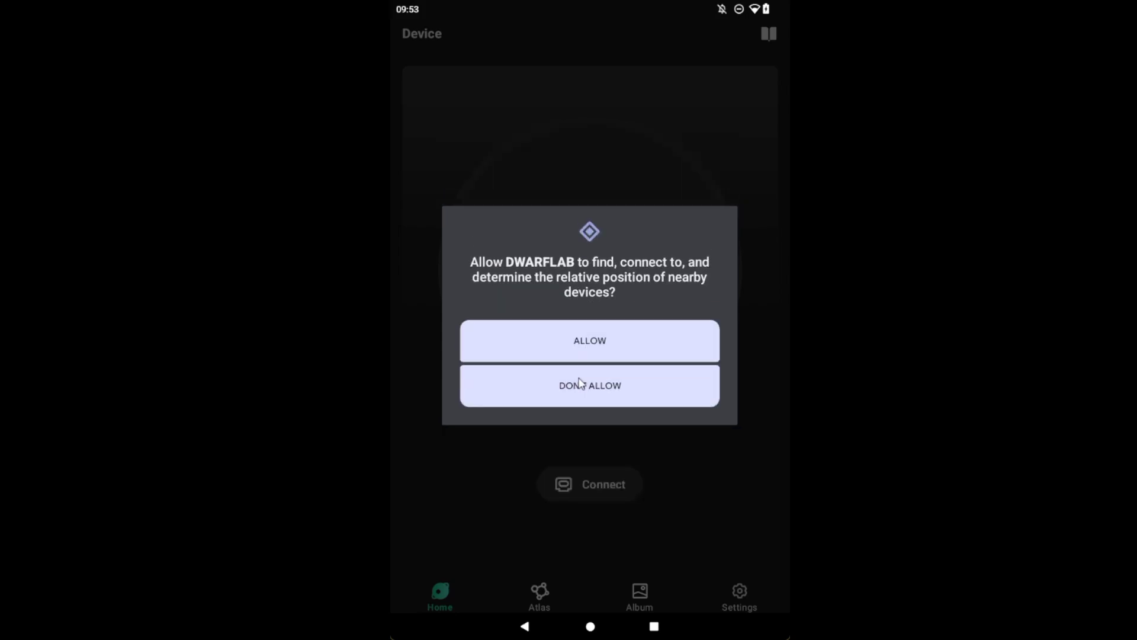
left_click(593, 346)
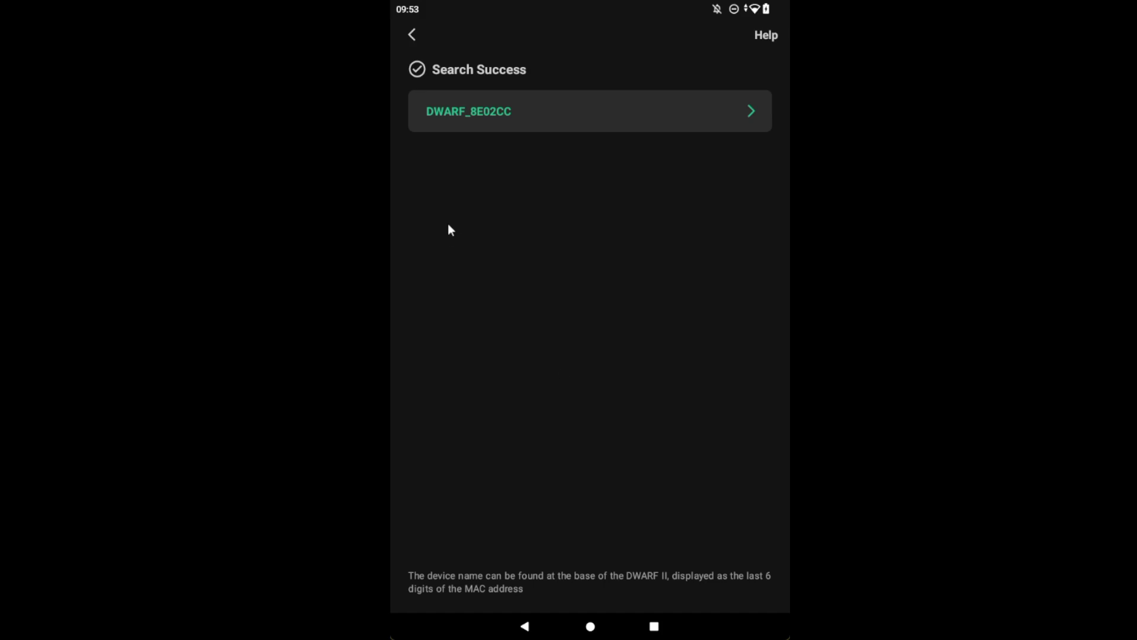
left_click(748, 110)
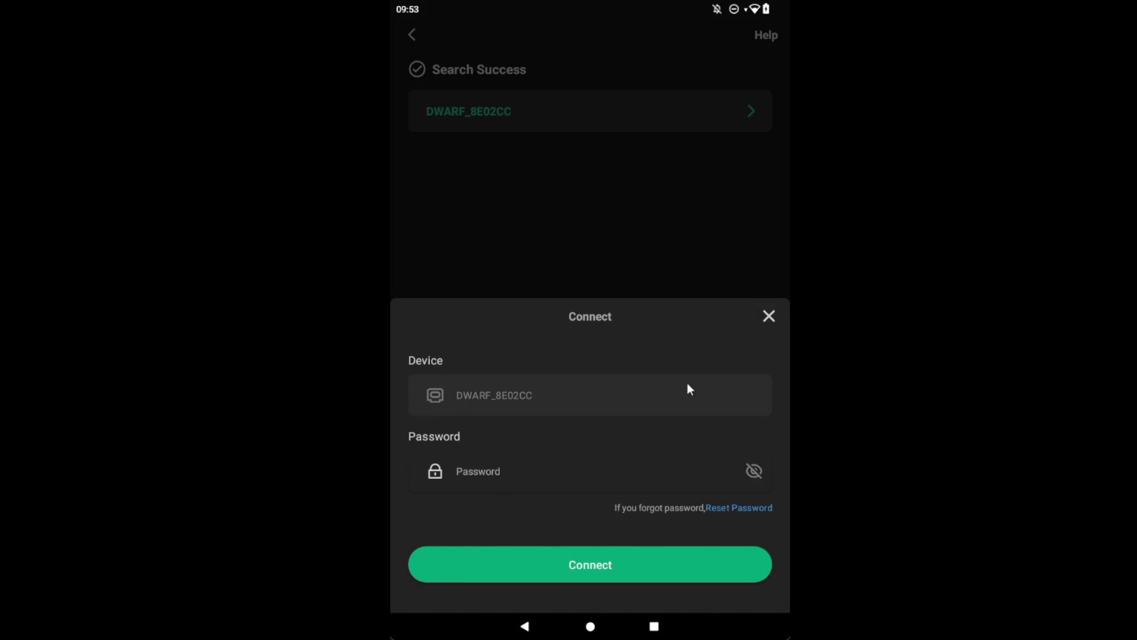
Step: Retry the DWARF's Wi-Fi password several times, dismissing each incorrect-password warning
left_click(592, 561)
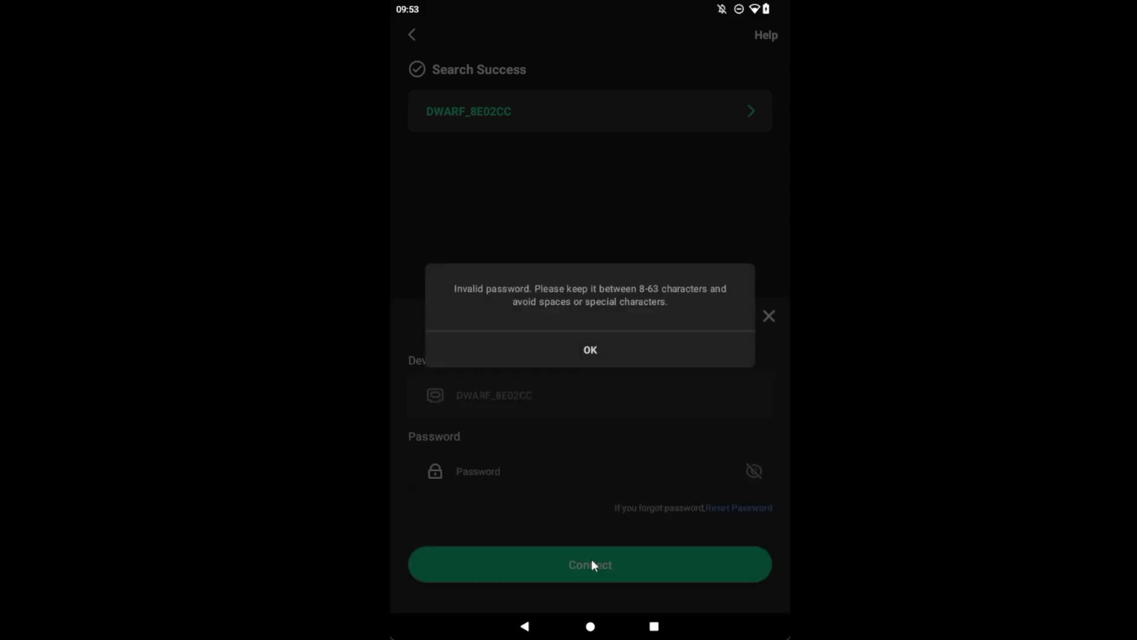
left_click(589, 351)
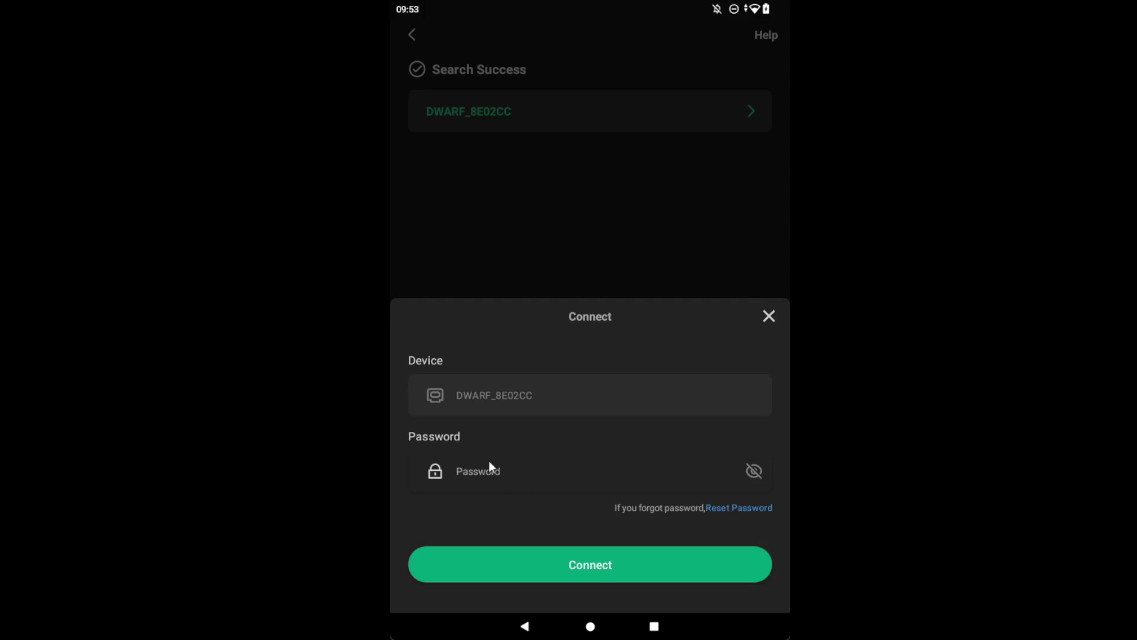
left_click(463, 470)
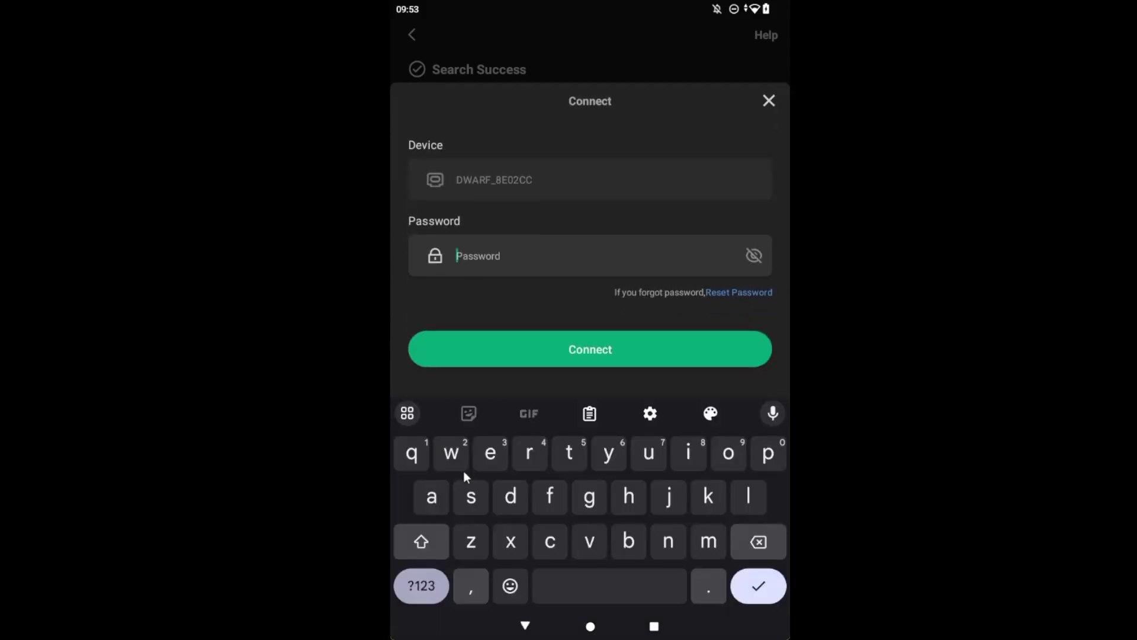
type("DWARF")
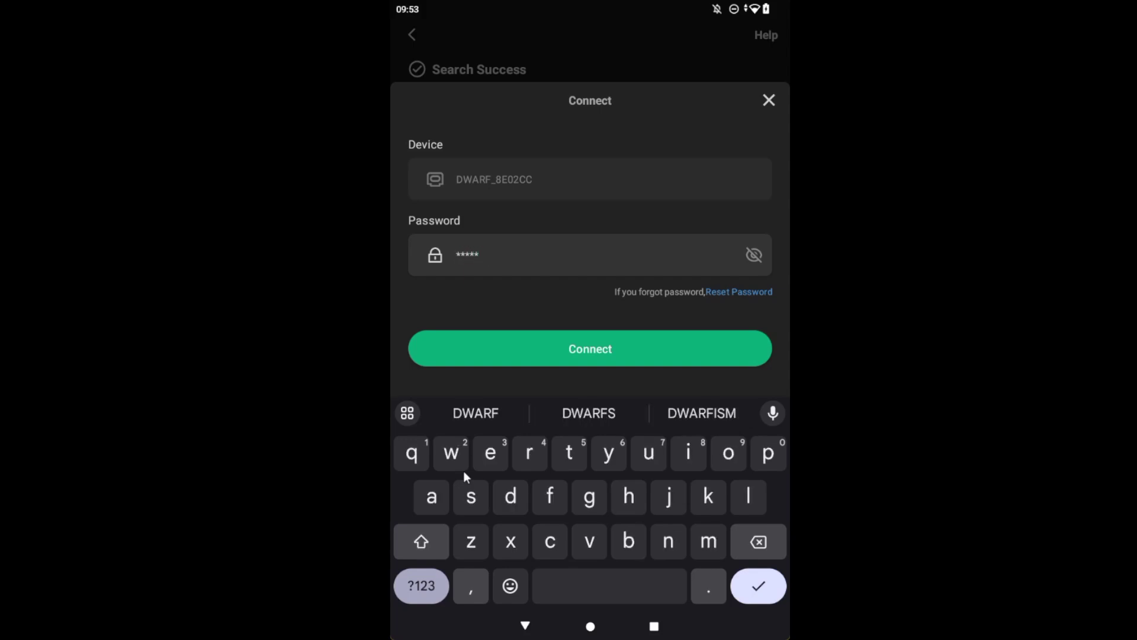
type("12345678")
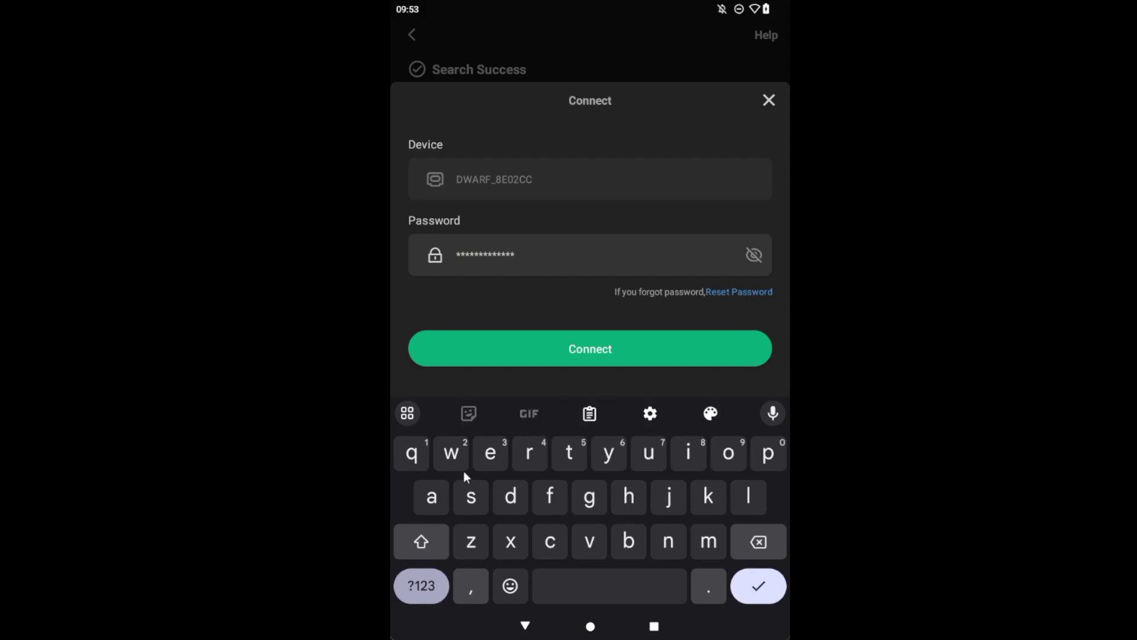
left_click(604, 352)
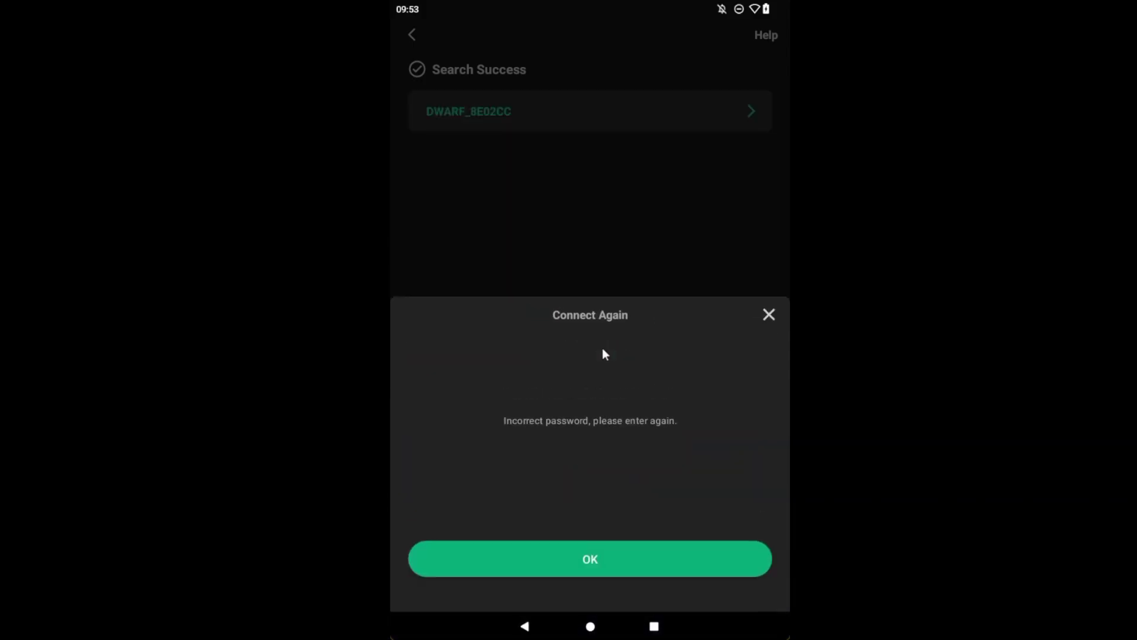
left_click(585, 560)
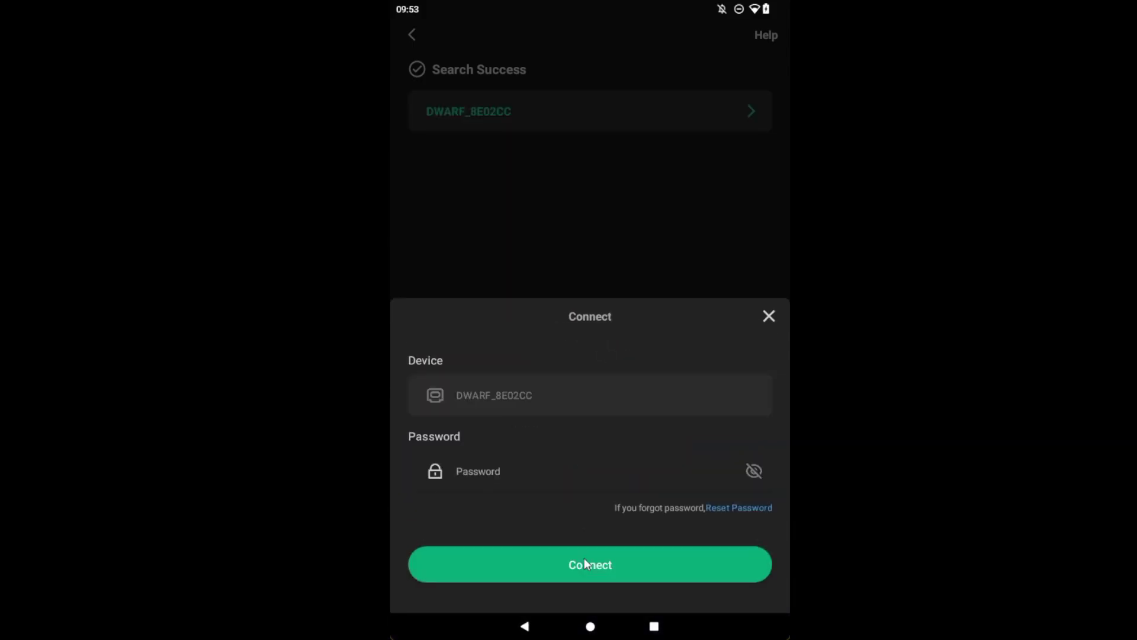
left_click(477, 471)
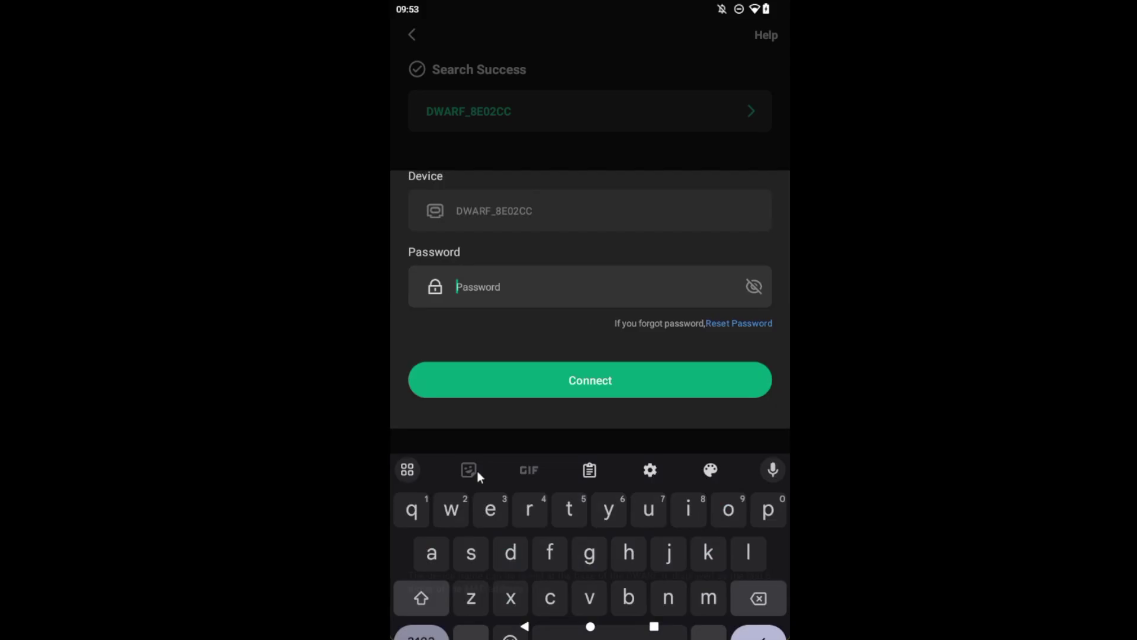
type("DWARF")
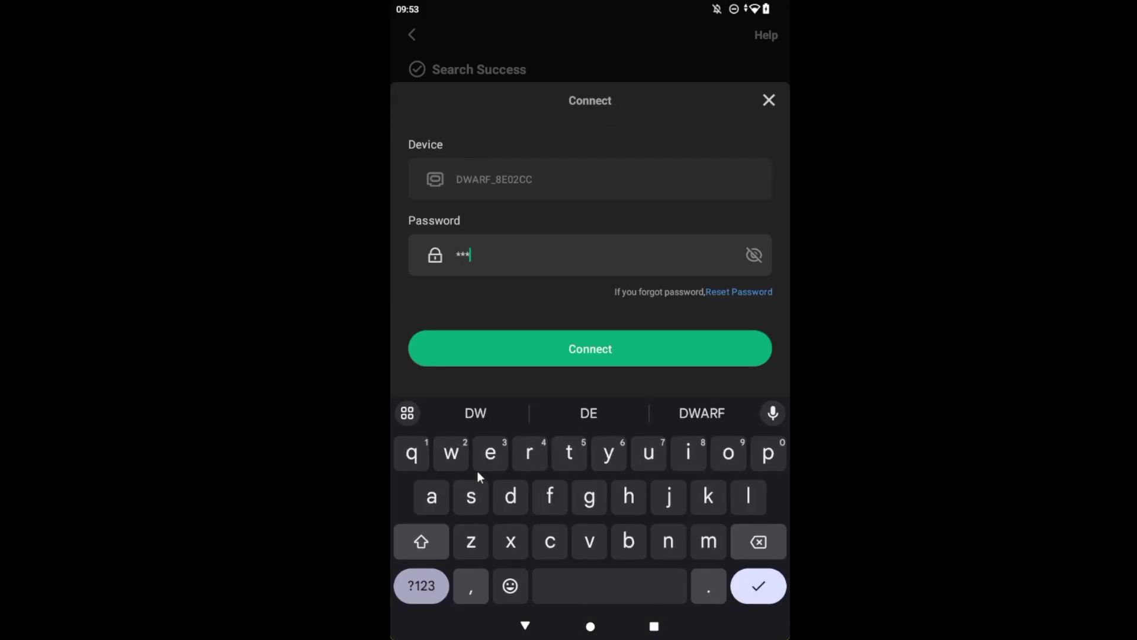
type("_12345")
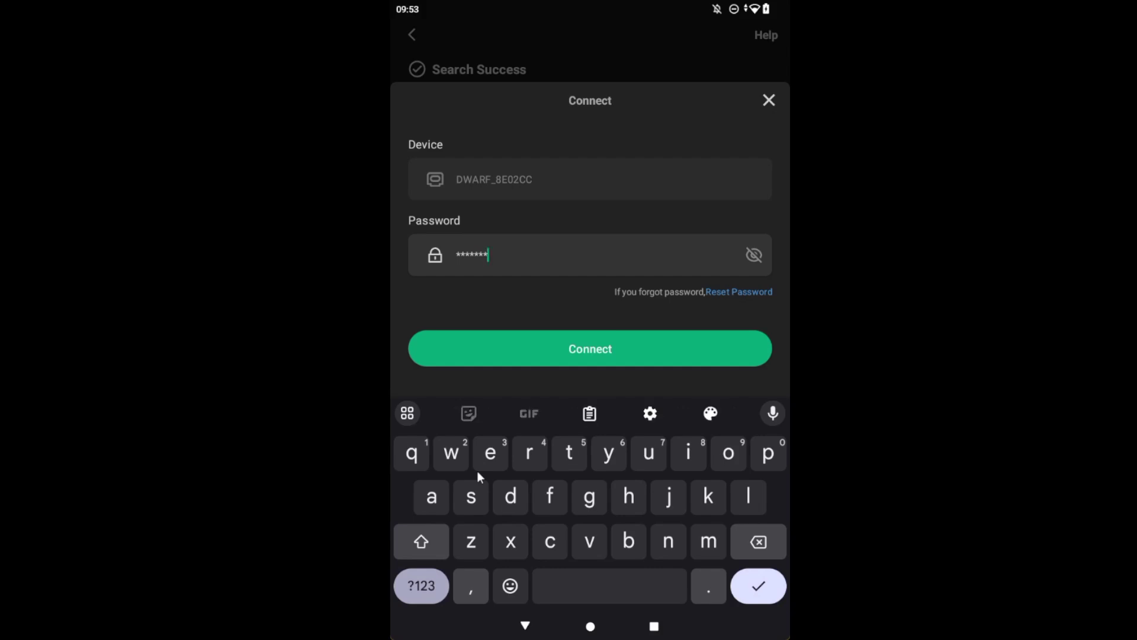
type("6789")
left_click(603, 349)
left_click(597, 559)
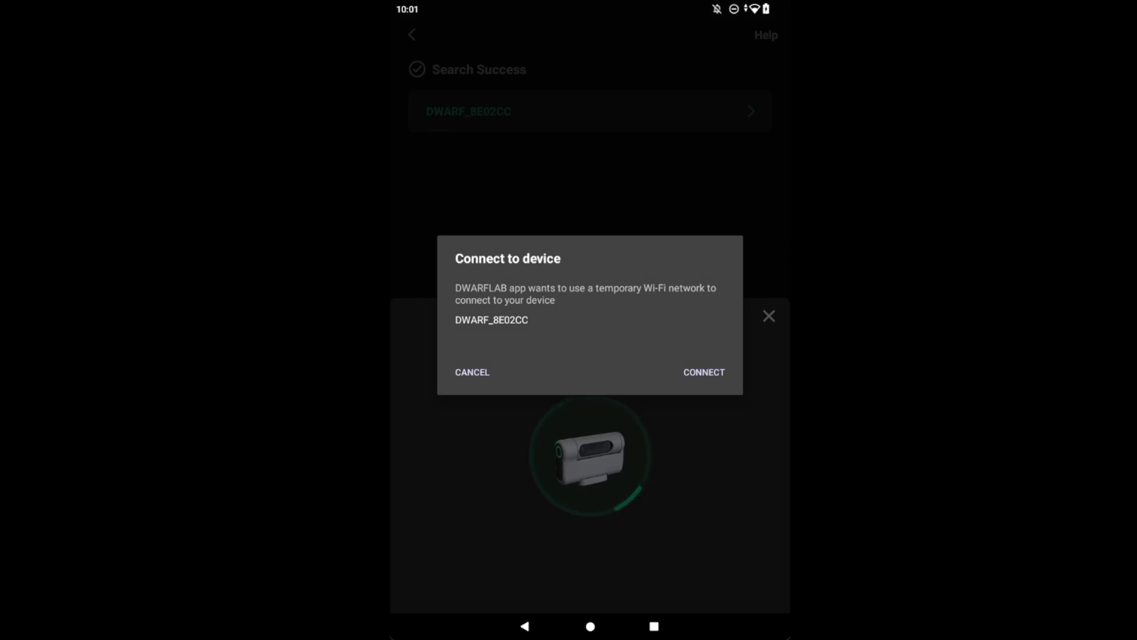
Step: Approve the temporary Wi-Fi connection to DWARF_8E02CC to finish connecting
left_click(696, 373)
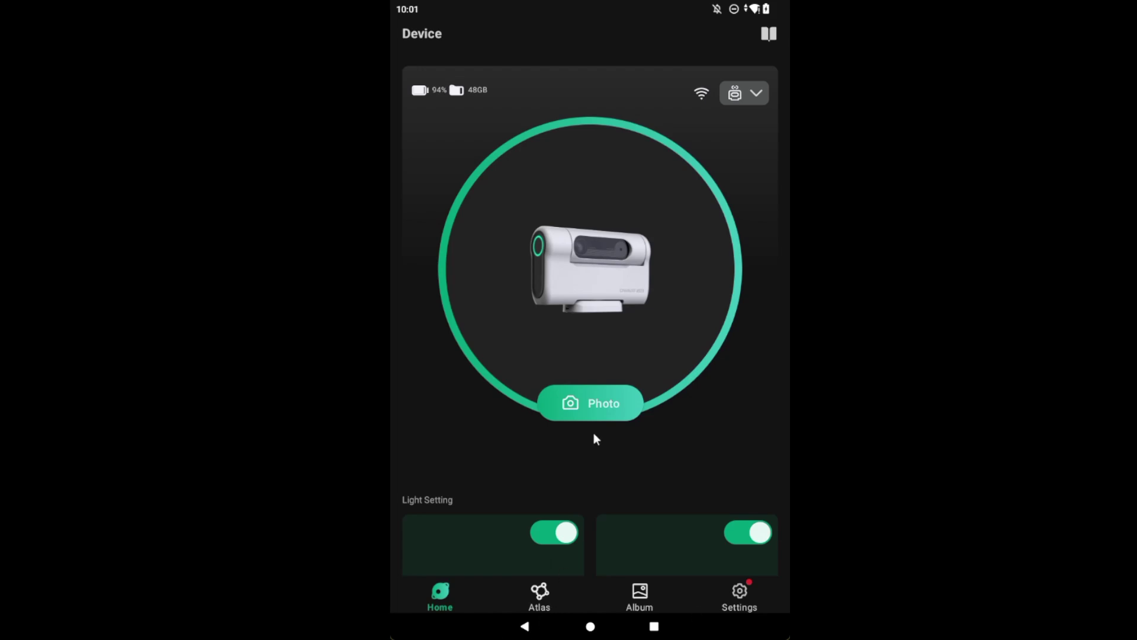
Step: Open the Photo camera view, step through all seven tutorial tips, and close it
left_click(595, 403)
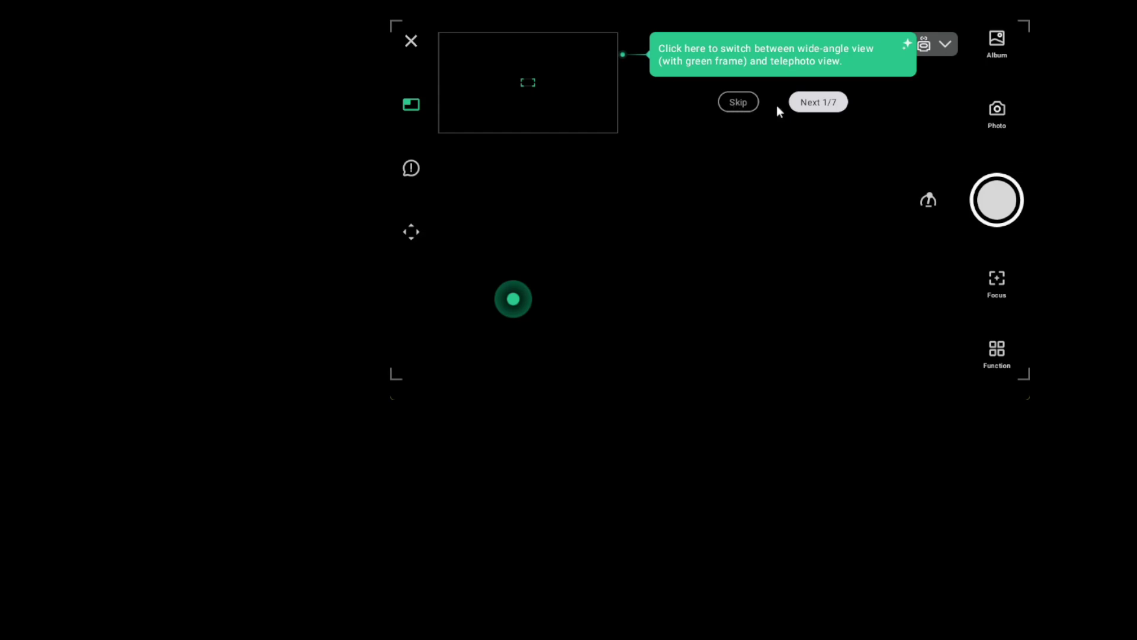
left_click(828, 105)
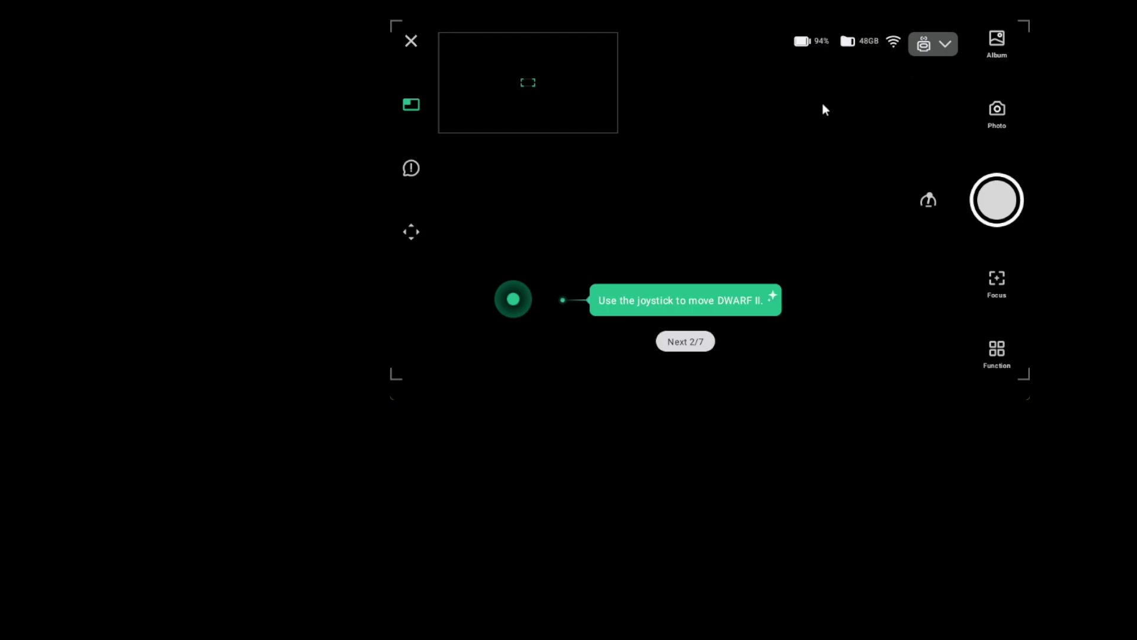
left_click(686, 346)
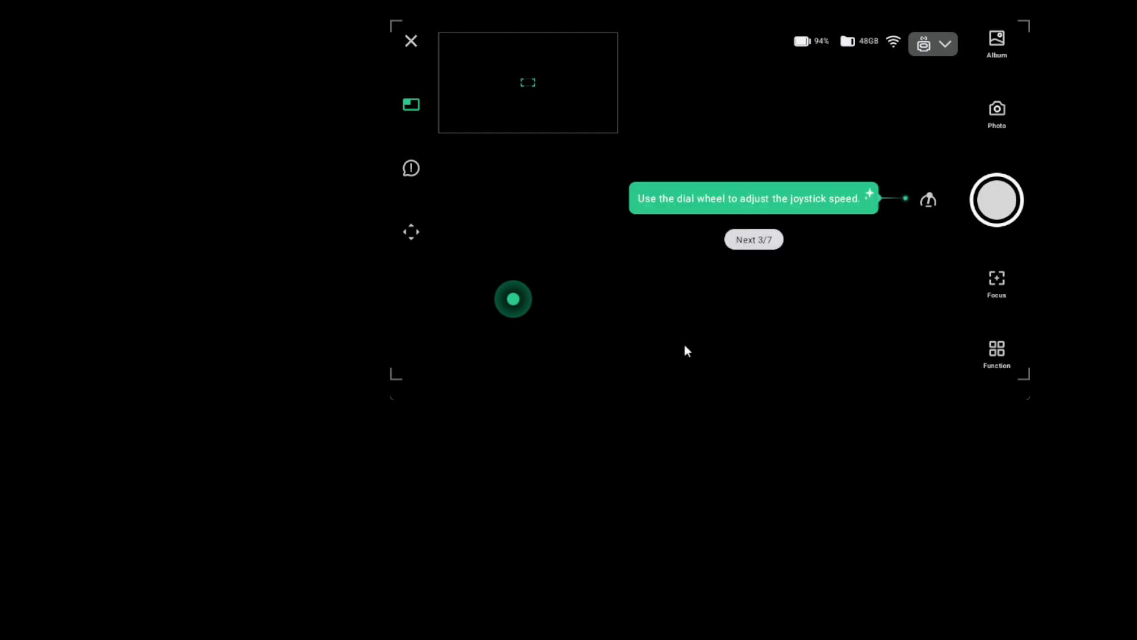
left_click(757, 239)
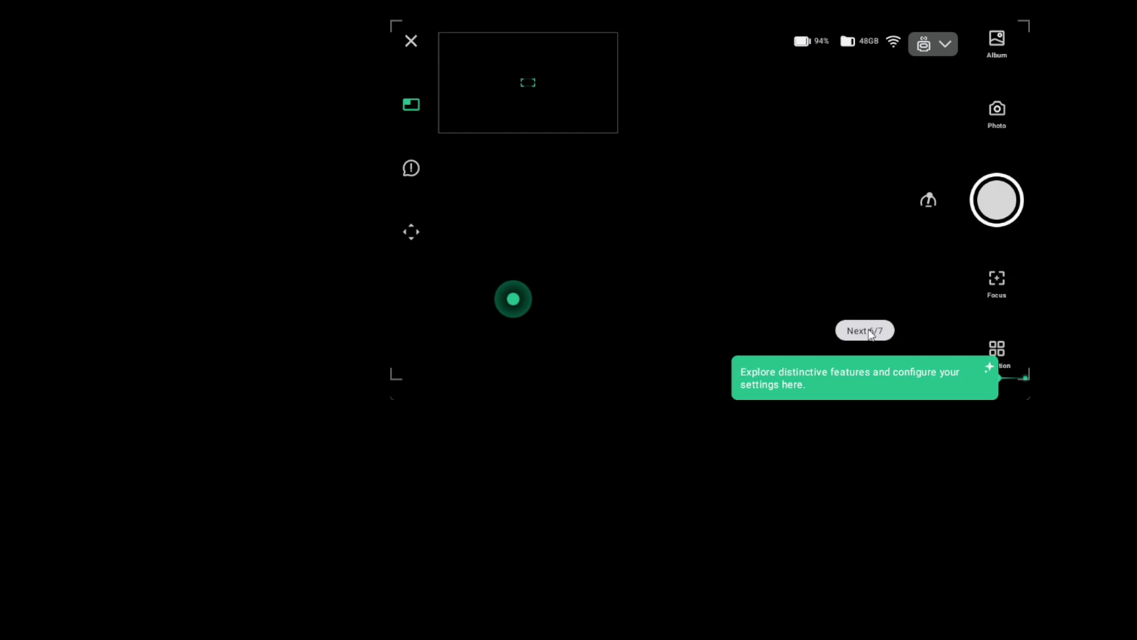
left_click(869, 331)
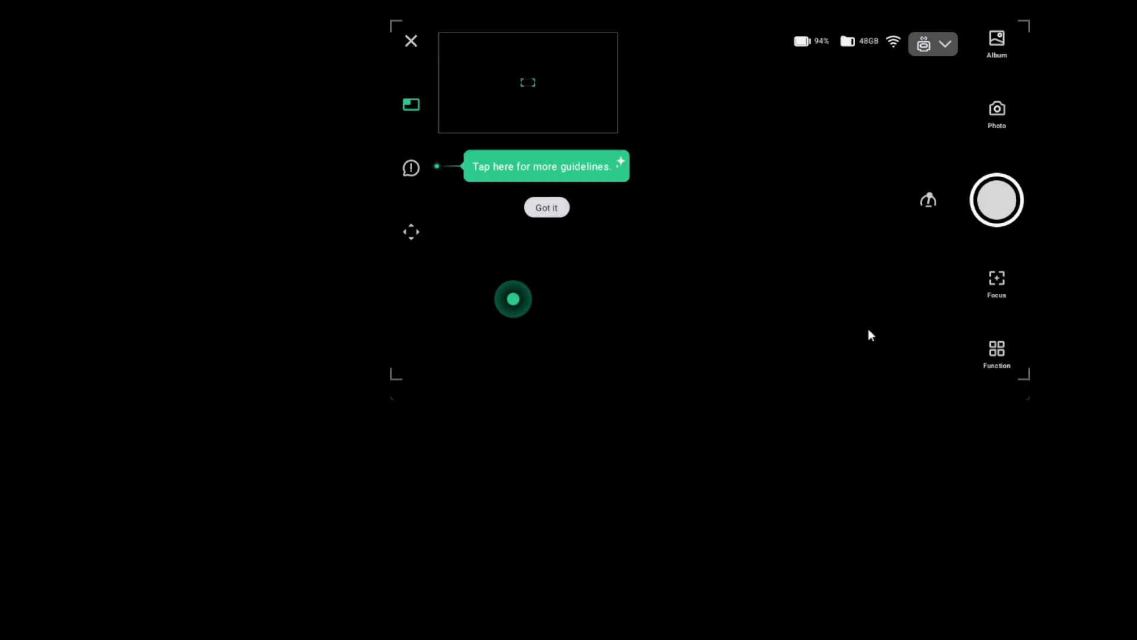
left_click(540, 209)
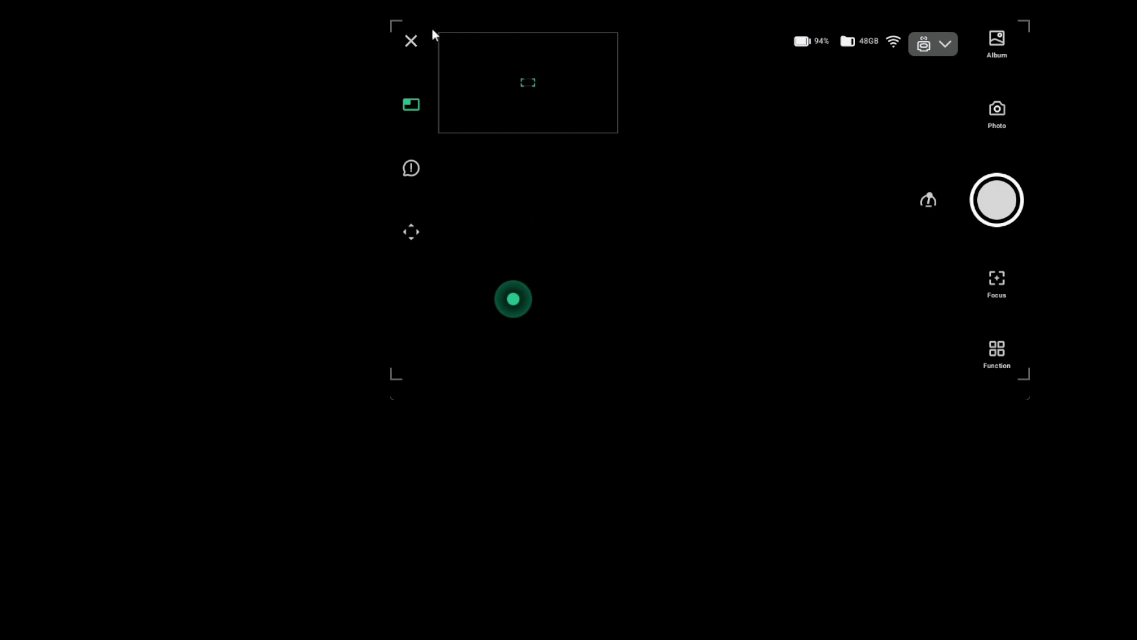
left_click(411, 42)
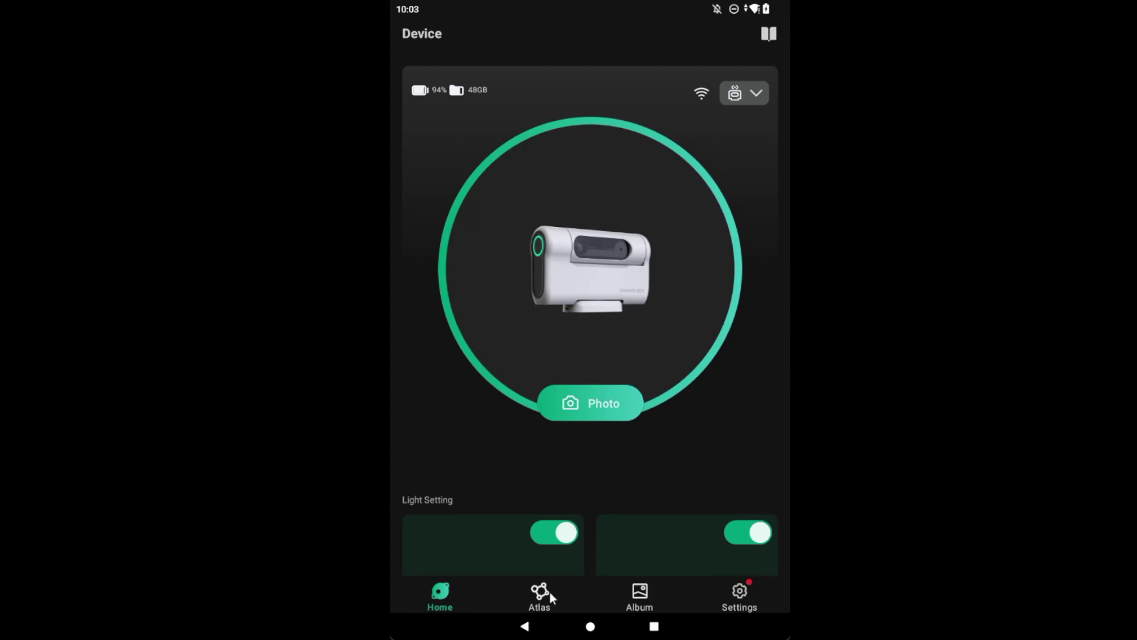
Step: Open the Atlas sky chart and pan from Ursa Major past Castor and Pollux to the Sun, Venus and Gemini
left_click(541, 592)
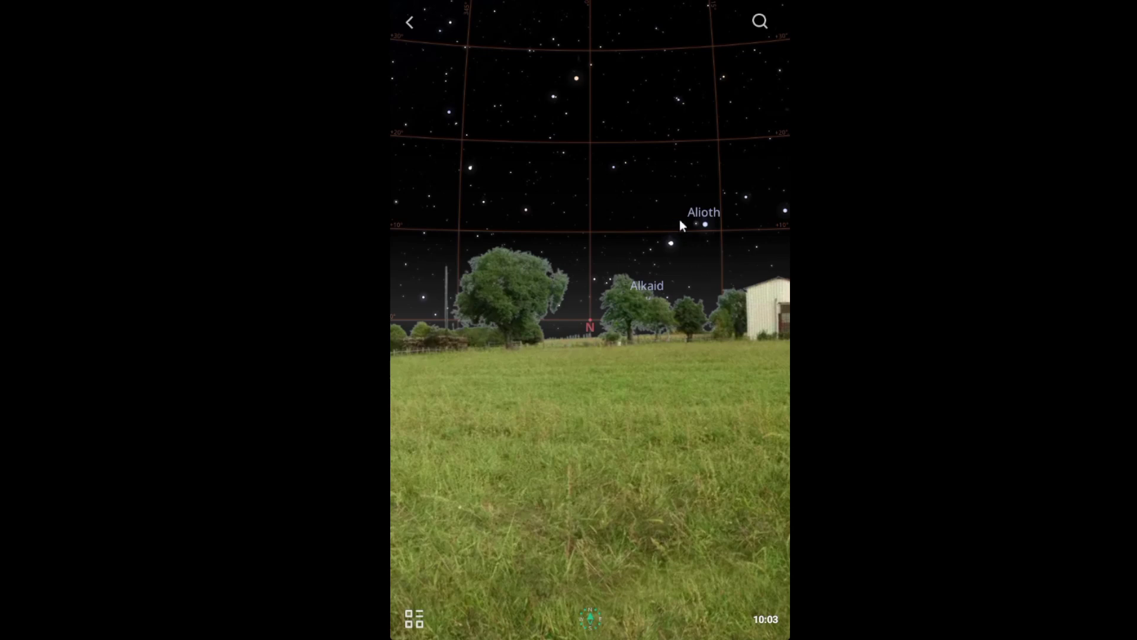
left_click_drag(710, 196, 541, 298)
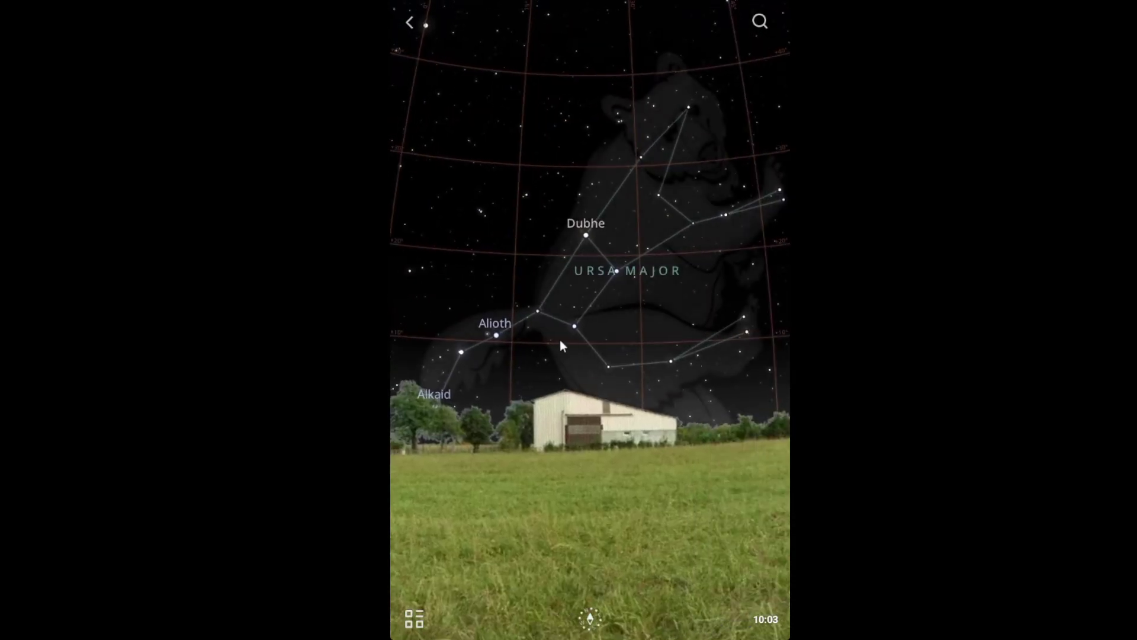
left_click_drag(724, 320, 557, 329)
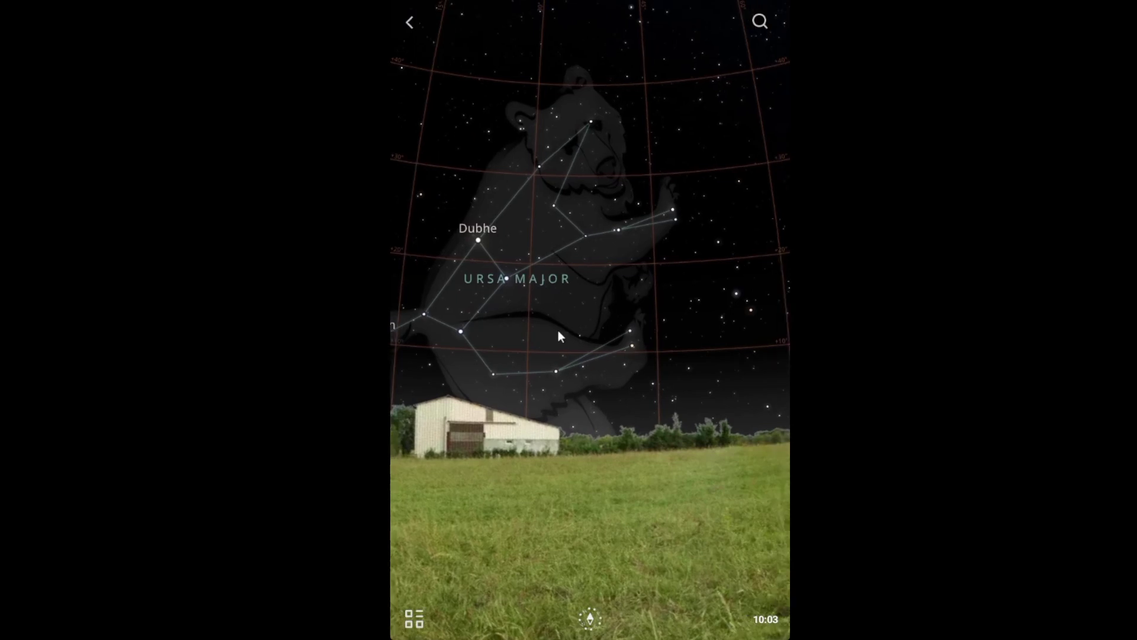
left_click_drag(640, 318, 551, 325)
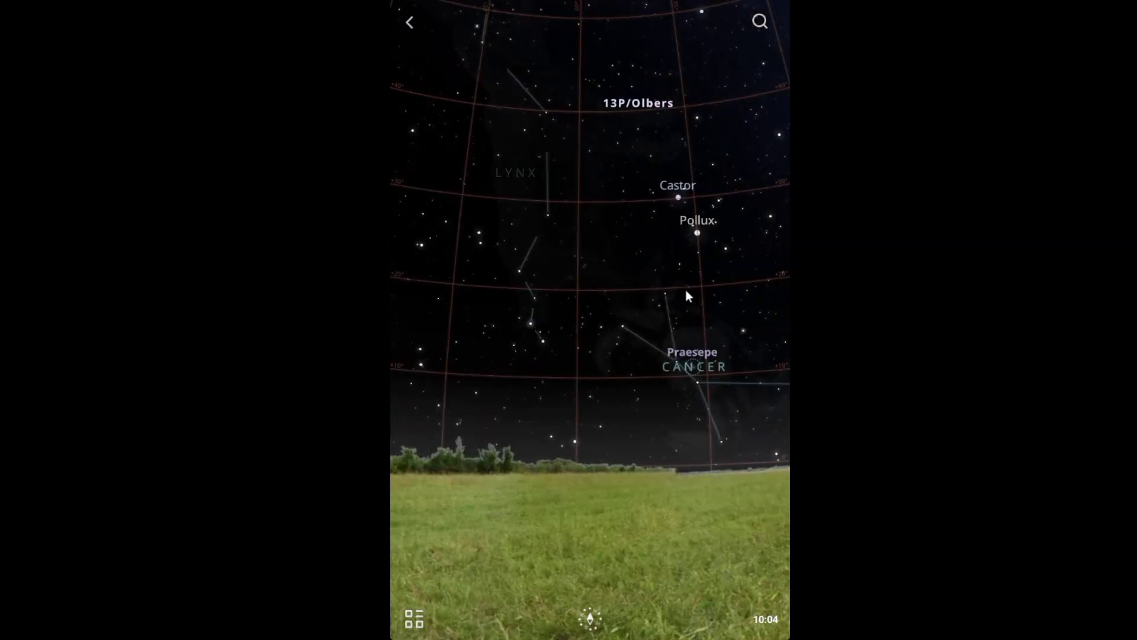
left_click_drag(705, 294, 572, 315)
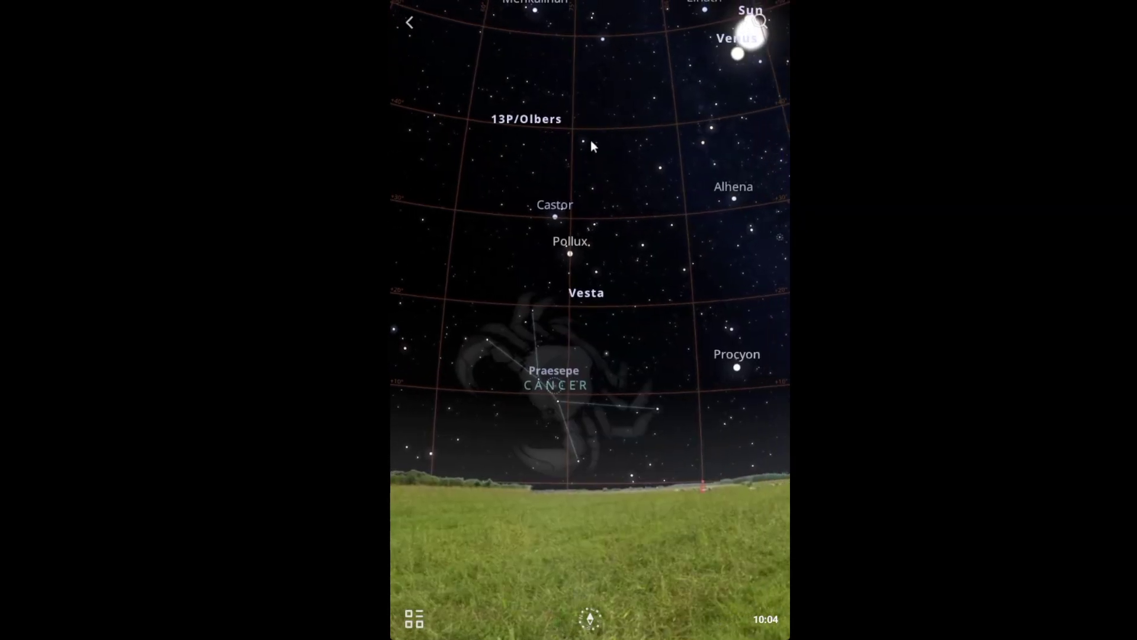
left_click_drag(656, 400, 486, 418)
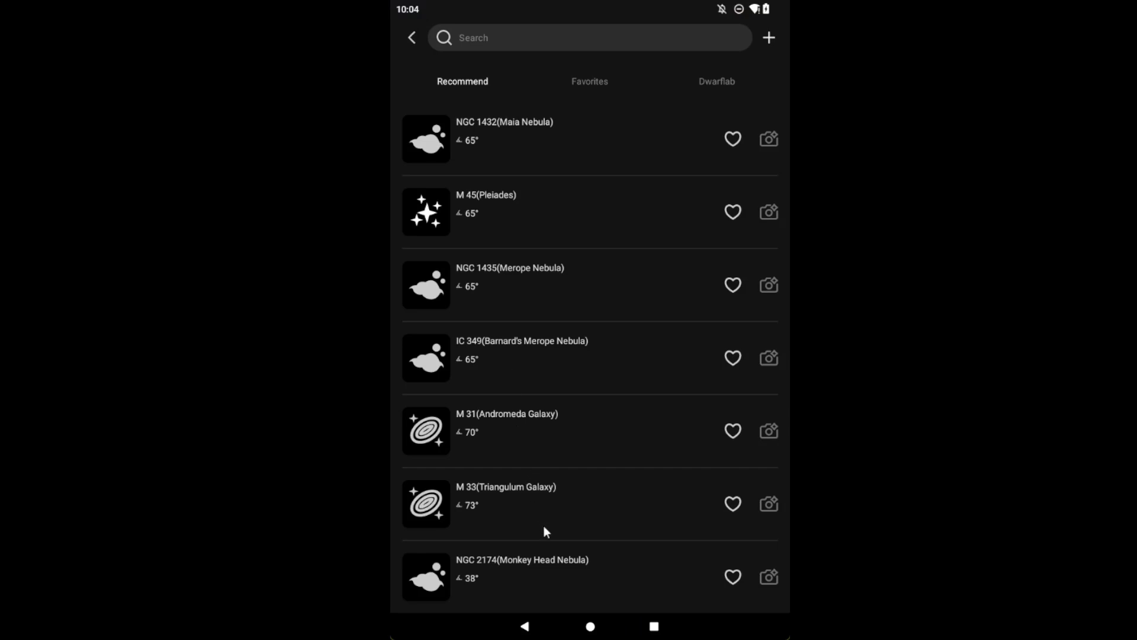
Step: Scroll through the Recommend target list and select M 45 (Pleiades) as the sky chart target
left_click_drag(544, 532, 545, 291)
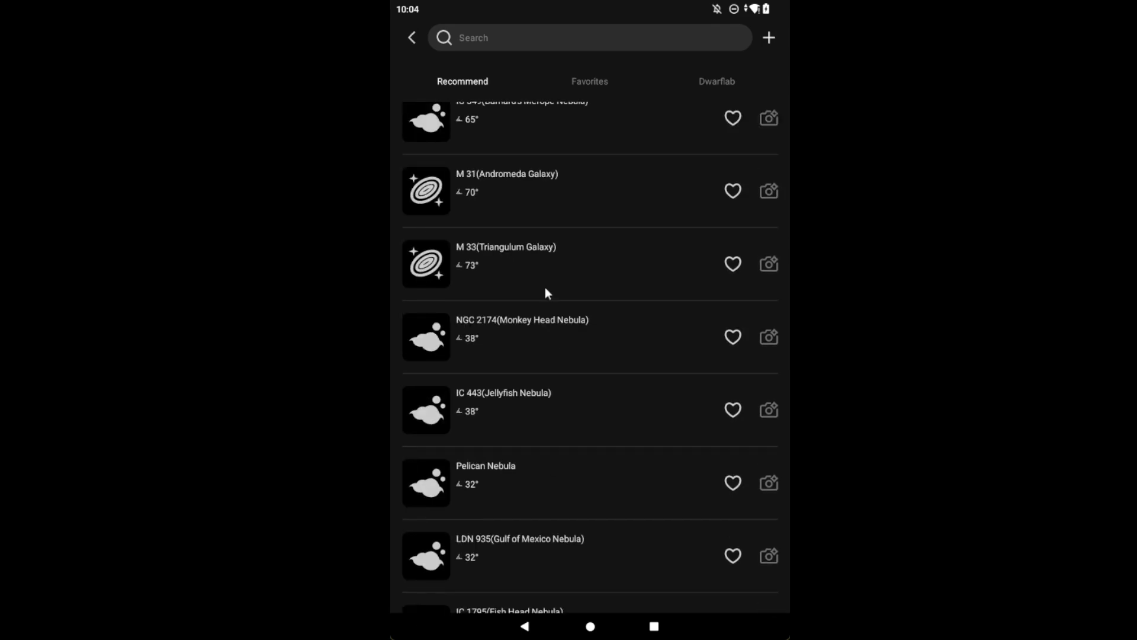
scroll(546, 292, "down", 5)
scroll(547, 292, "down", 2)
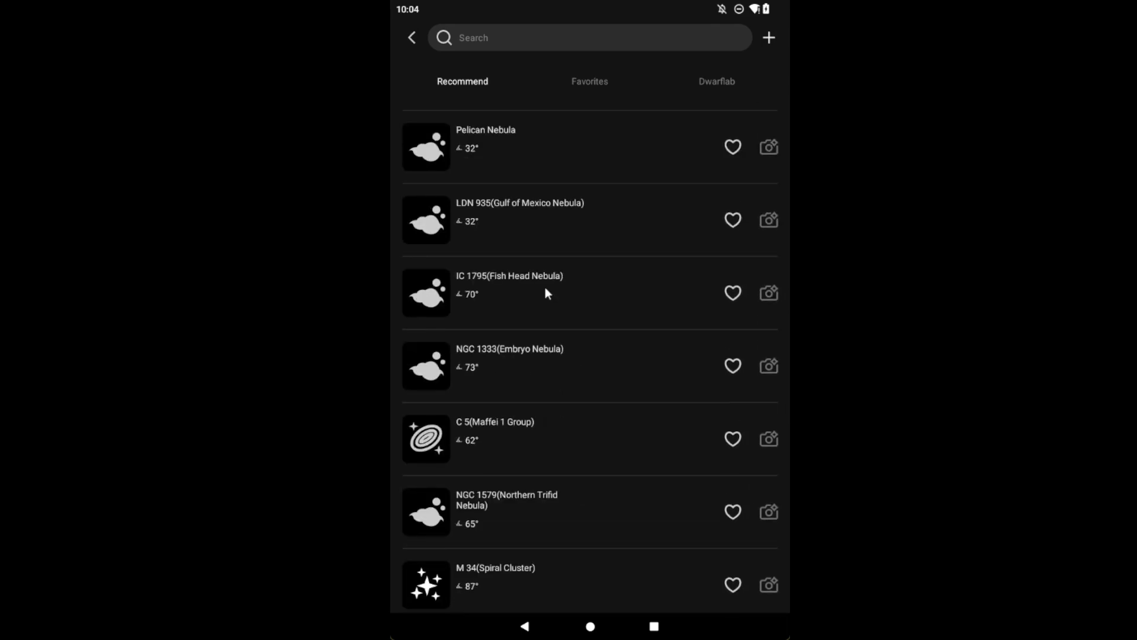
scroll(546, 292, "down", 1)
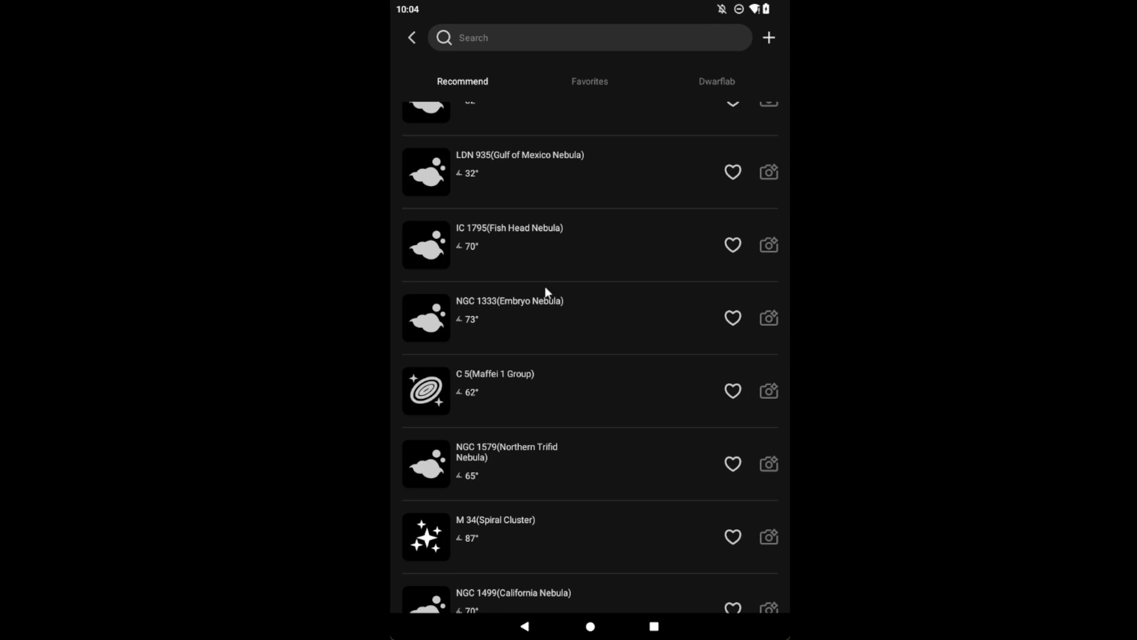
scroll(545, 286, "up", 13)
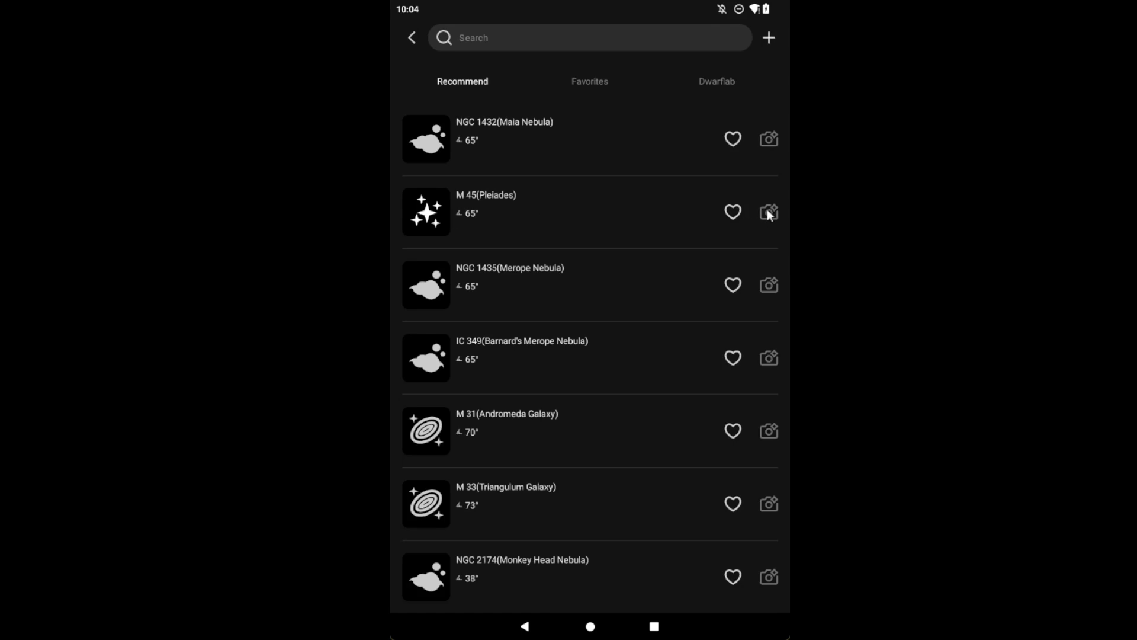
left_click(484, 208)
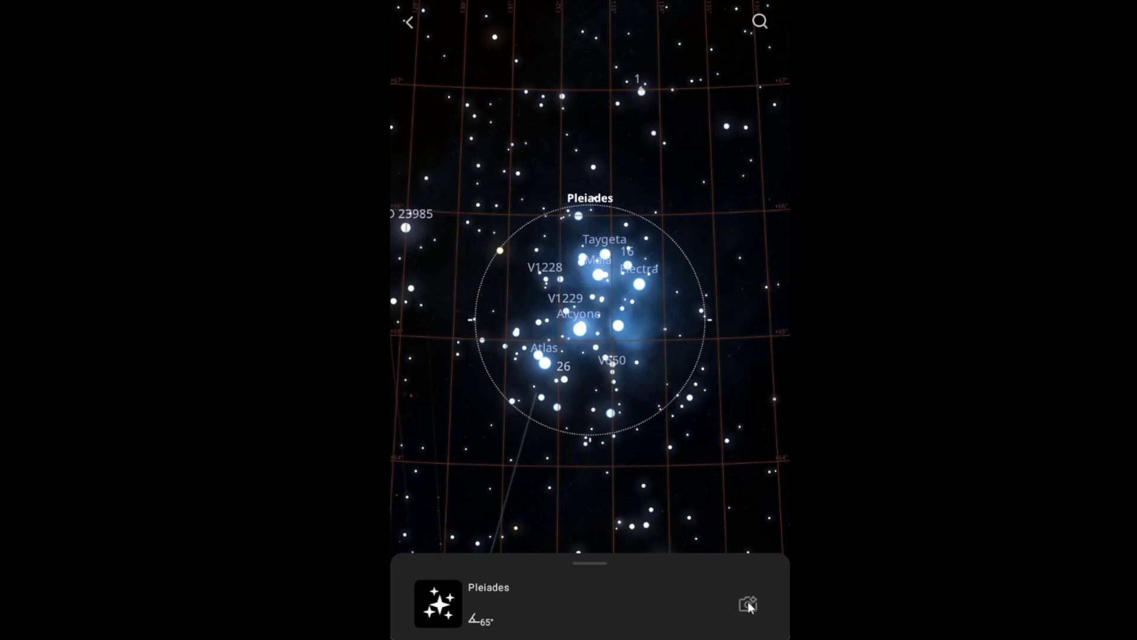
Step: Reopen the Atlas chart, pan around the Pleiades area, and select Venus beside the Sun
left_click(409, 22)
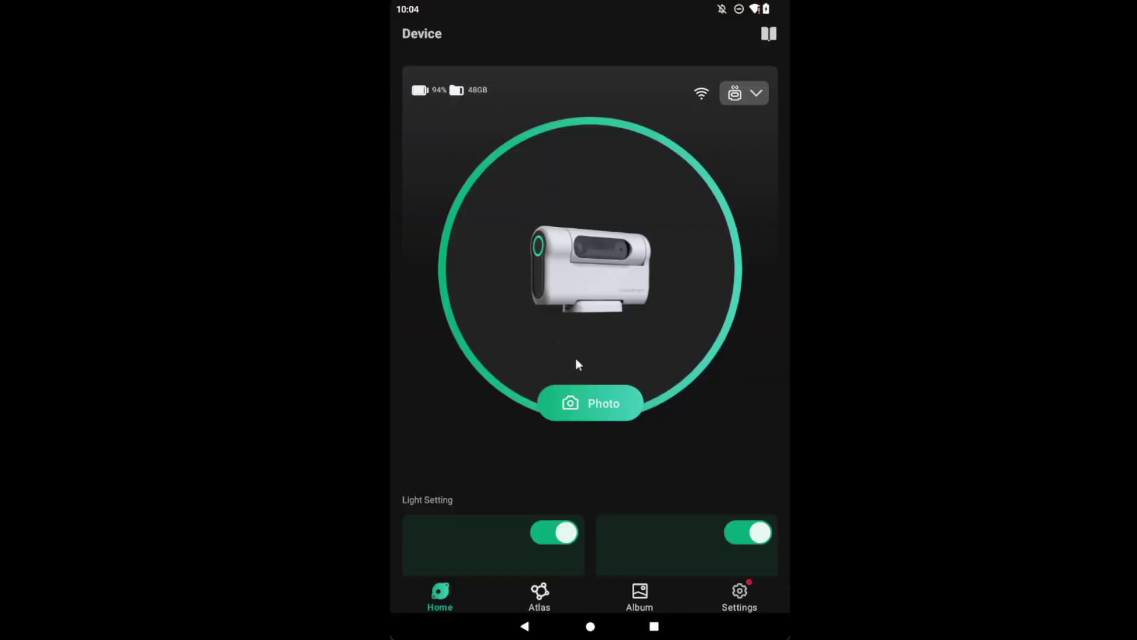
left_click(539, 597)
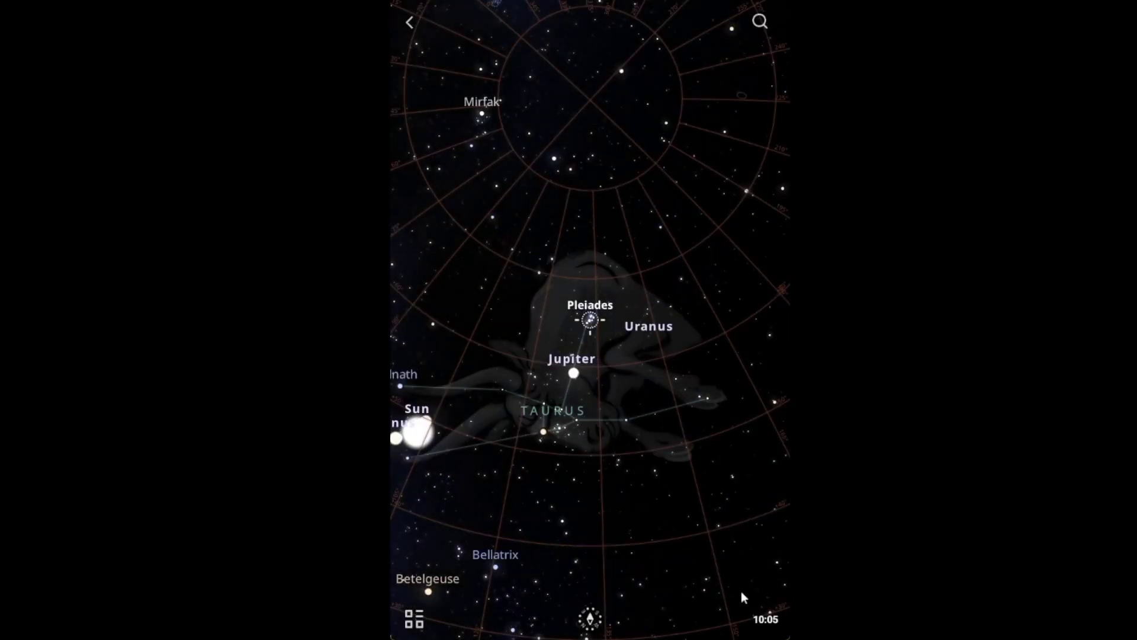
left_click_drag(451, 303, 675, 172)
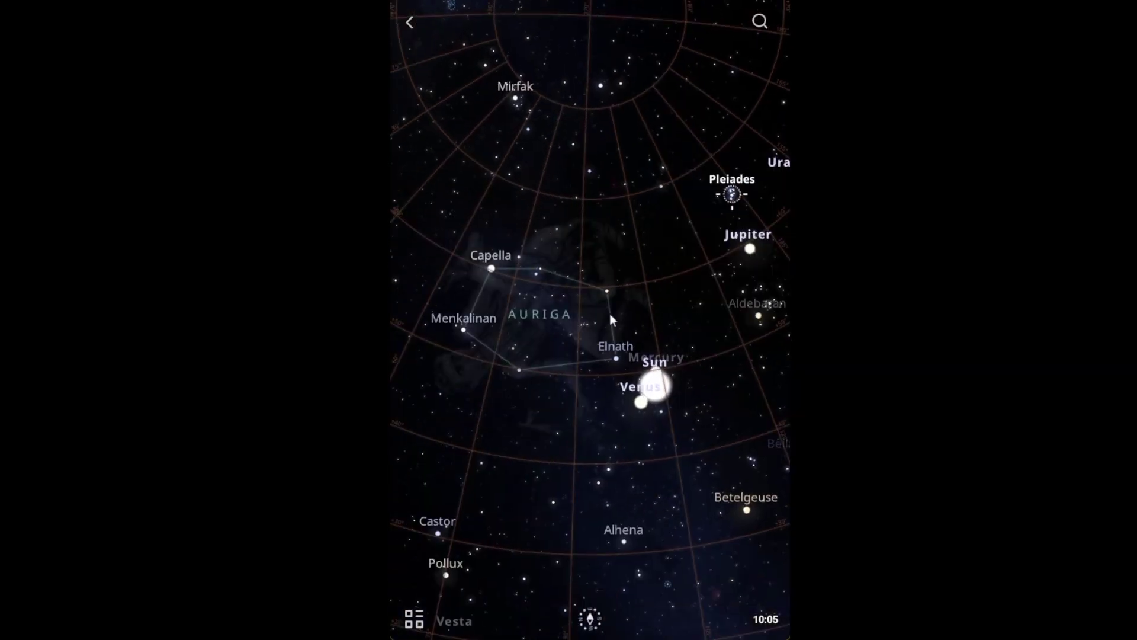
left_click(658, 392)
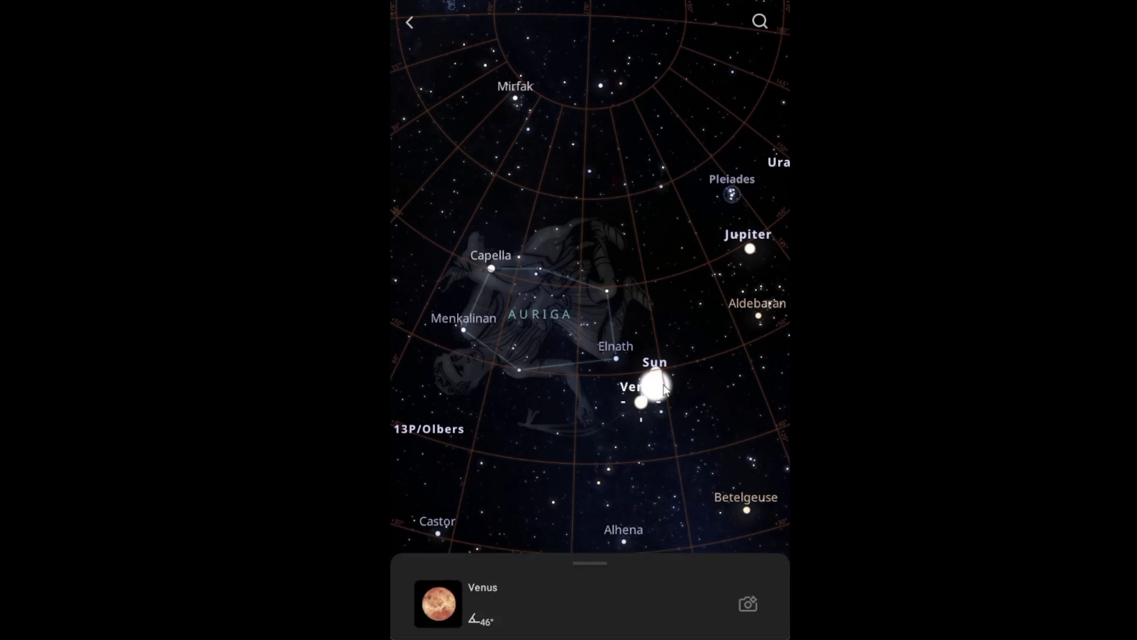
Step: Search the sky objects for 'sun' and centre the chart on the Sun result
left_click(758, 22)
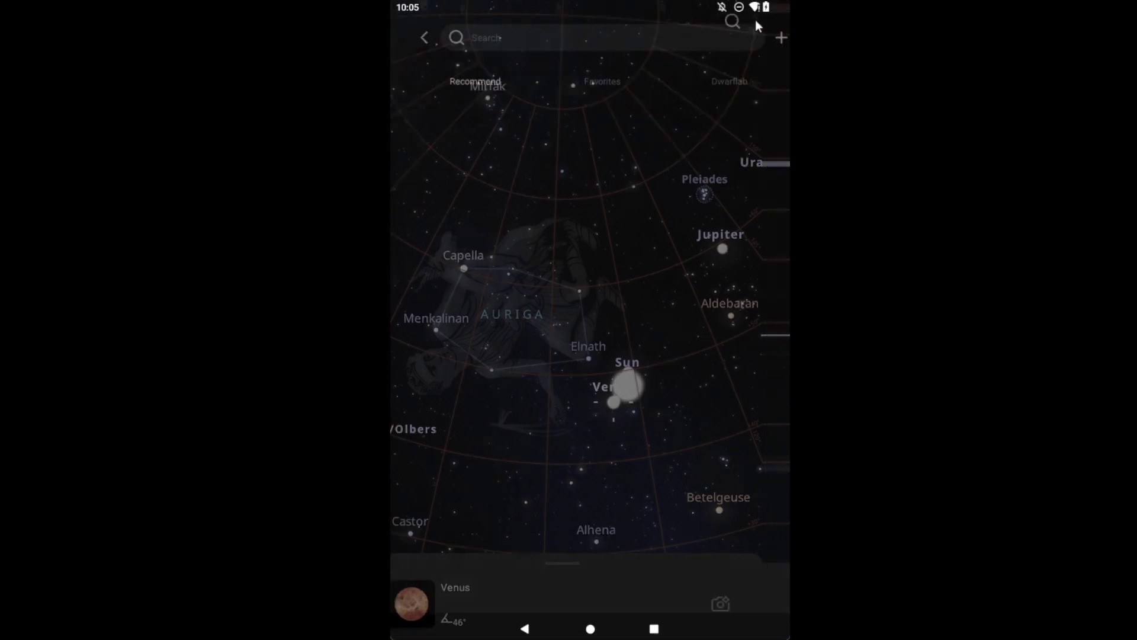
left_click(521, 39)
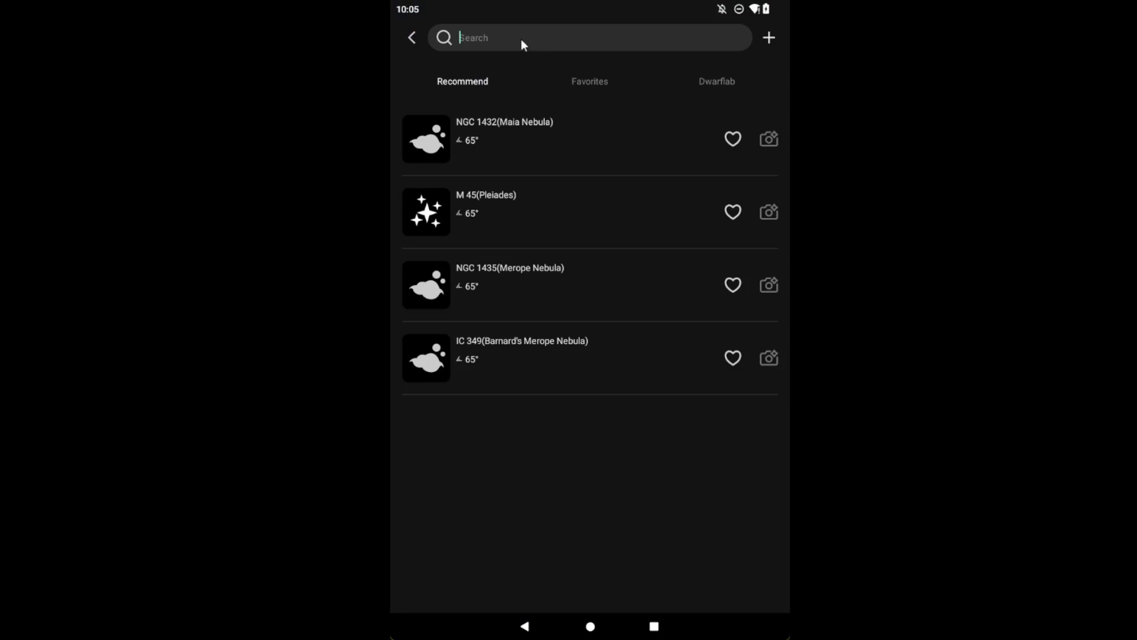
type("sun")
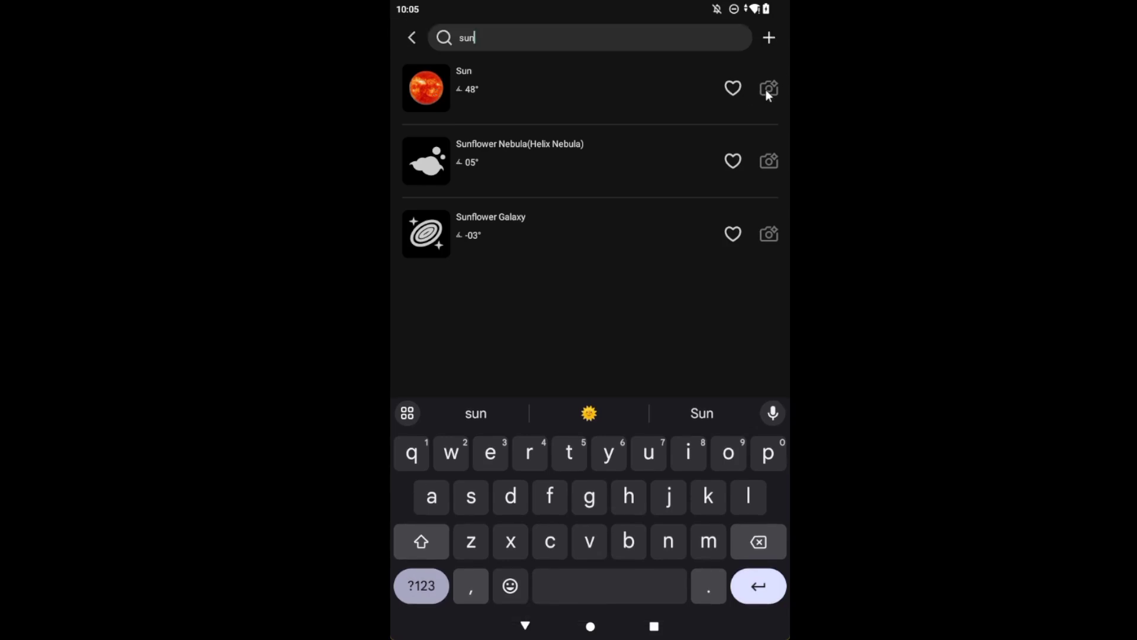
left_click(431, 85)
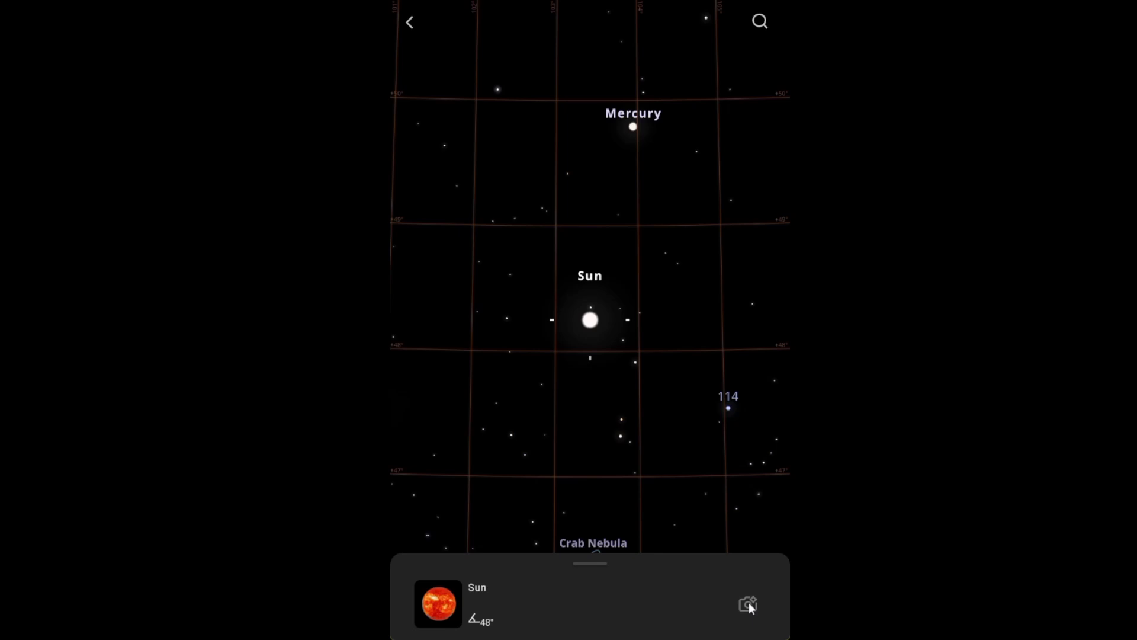
Step: Open the telescope's camera control view for the Sun and slew the telescope upward
left_click(408, 23)
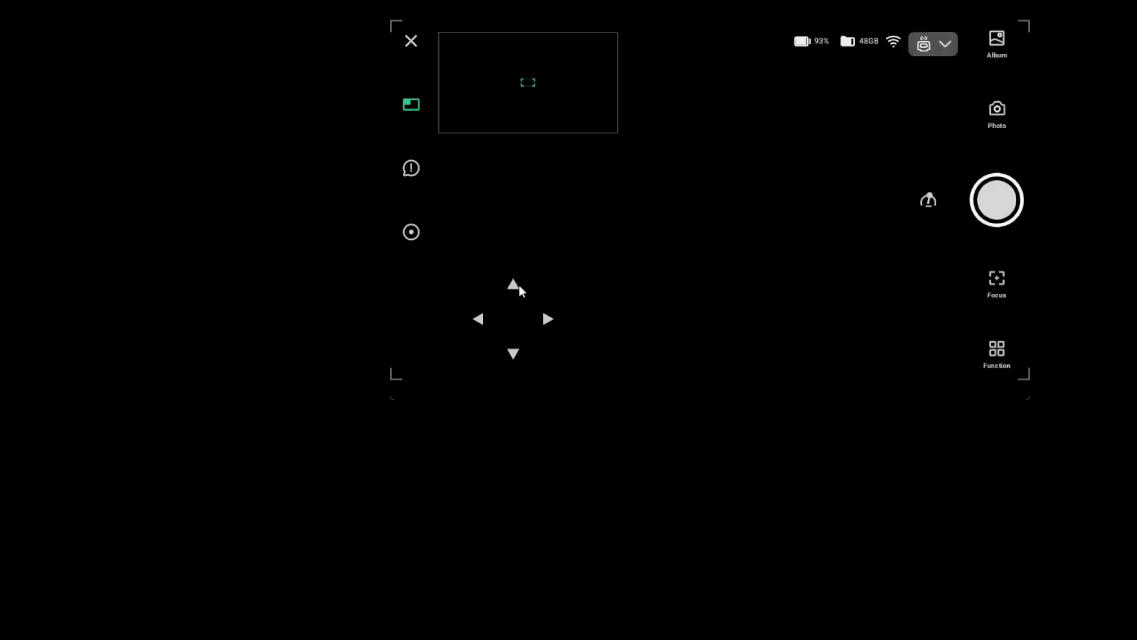
mouse_move(520, 289)
left_mouse_down()
mouse_move(517, 246)
mouse_move(512, 287)
left_mouse_up()
Step: Slew the telescope left, leave the camera view, and start Firmware Upgrade under Settings > My Device
left_click(483, 323)
left_click(411, 43)
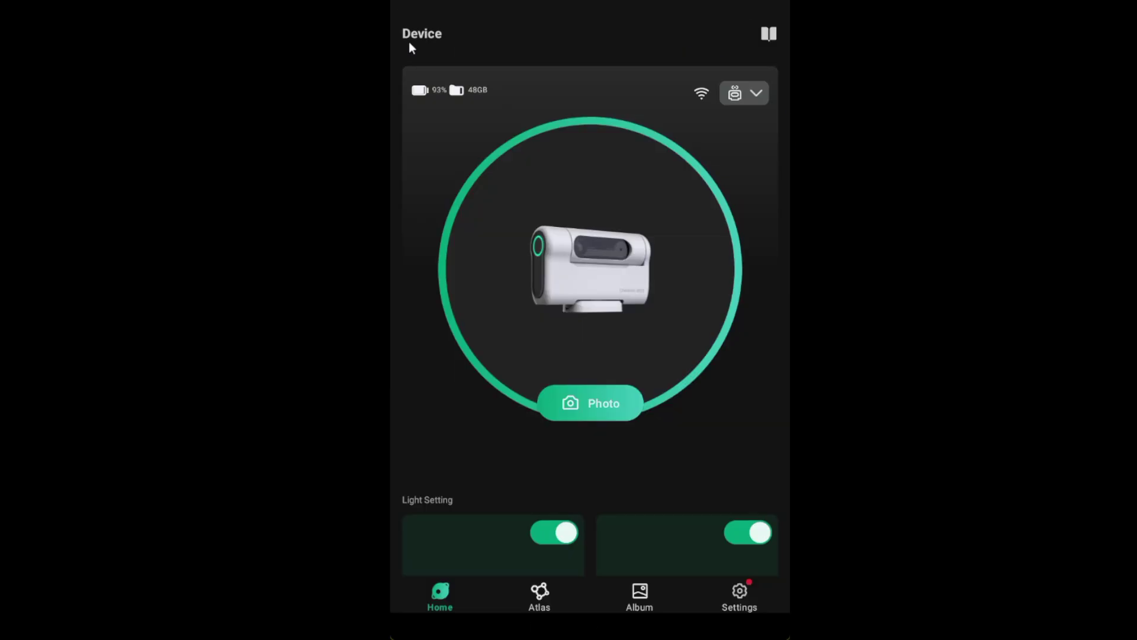
left_click(742, 593)
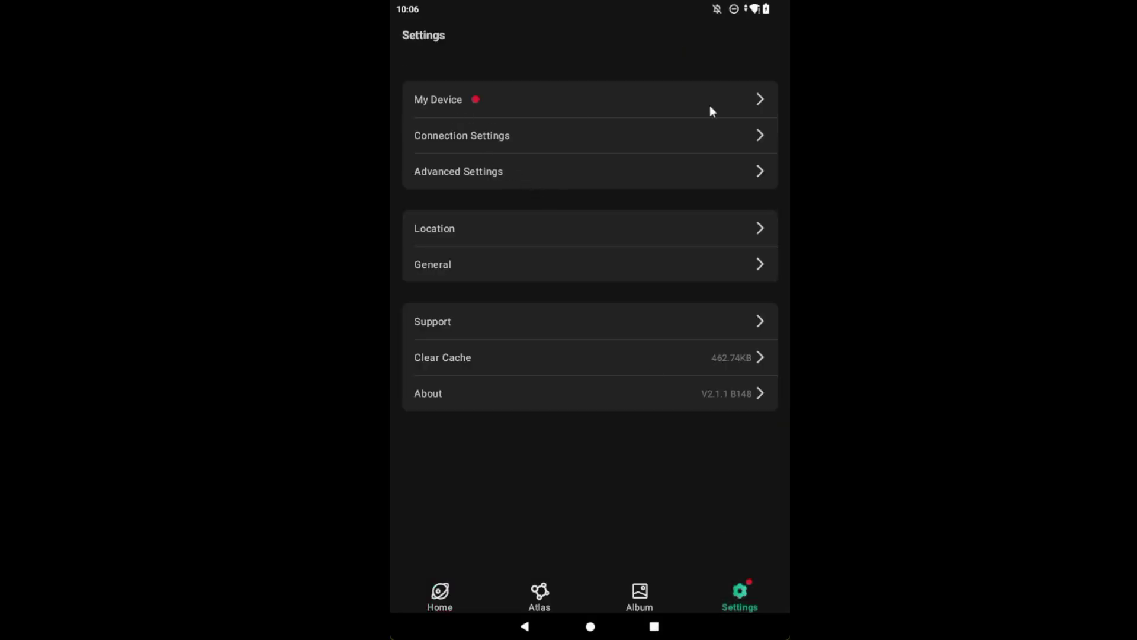
left_click(765, 101)
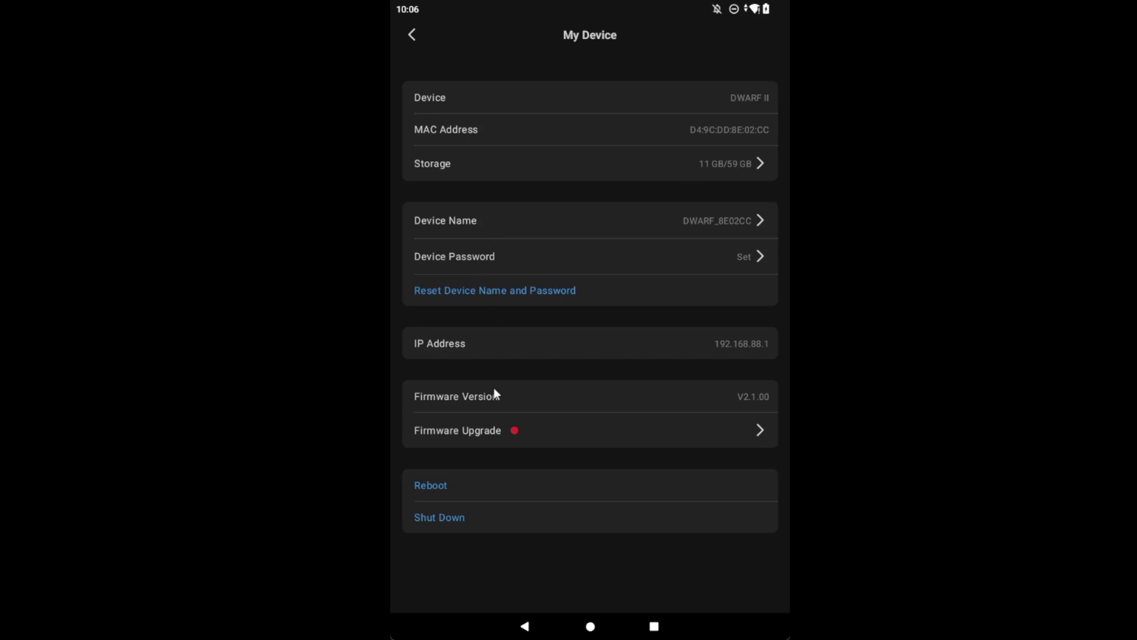
left_click(761, 429)
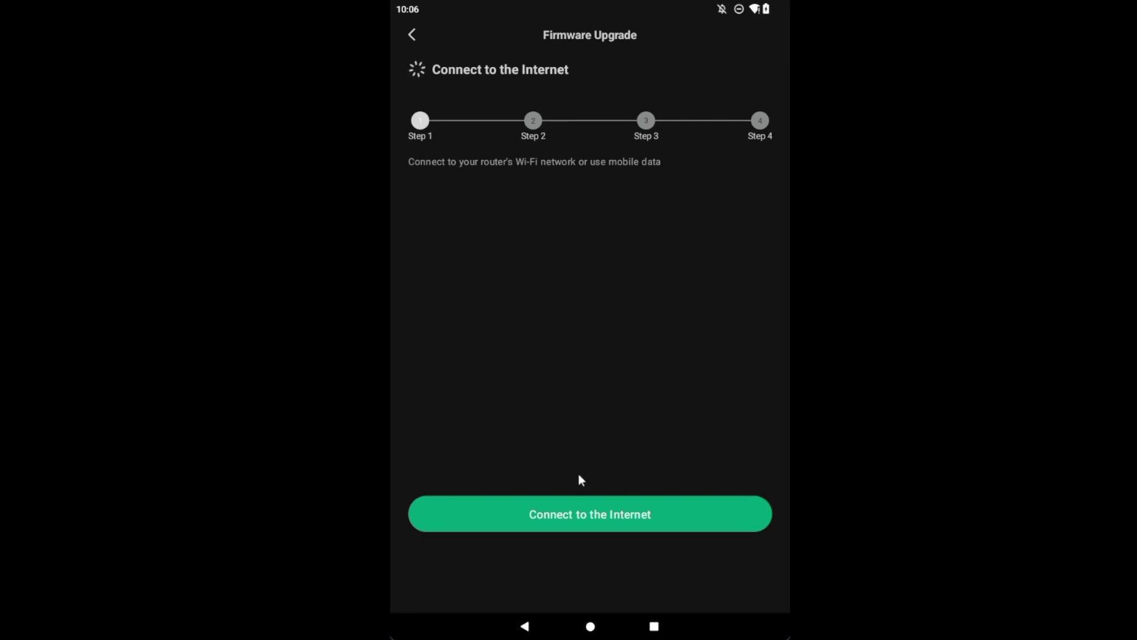
Step: Join the tablet to the PompeyObservatory_5GEXT Wi-Fi and return to the Firmware Upgrade page
left_click(601, 516)
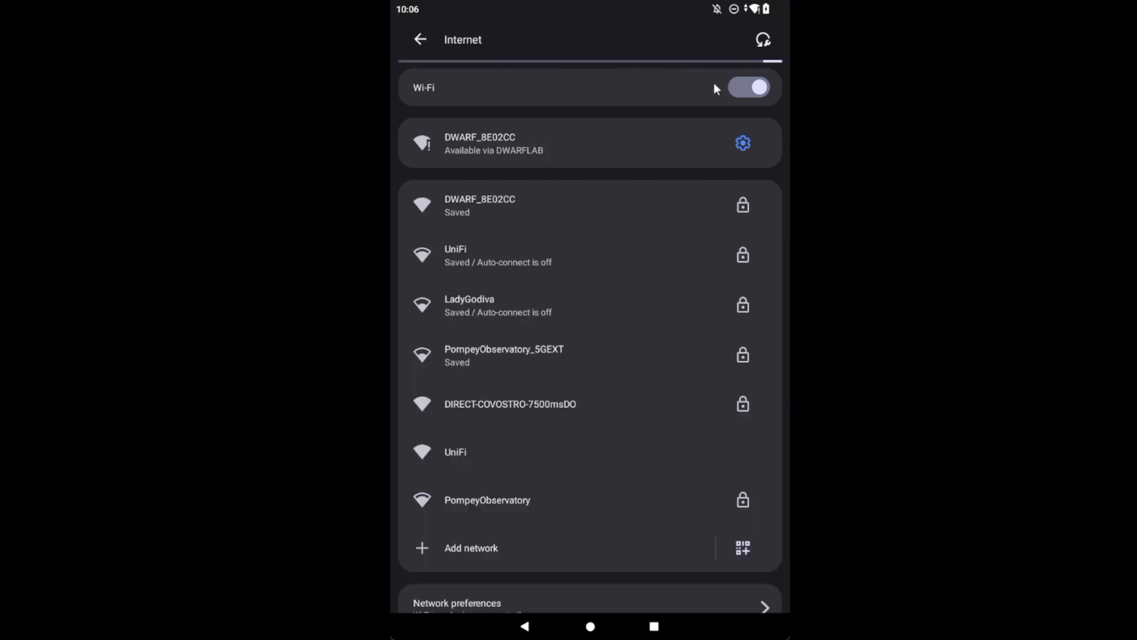
left_click(480, 306)
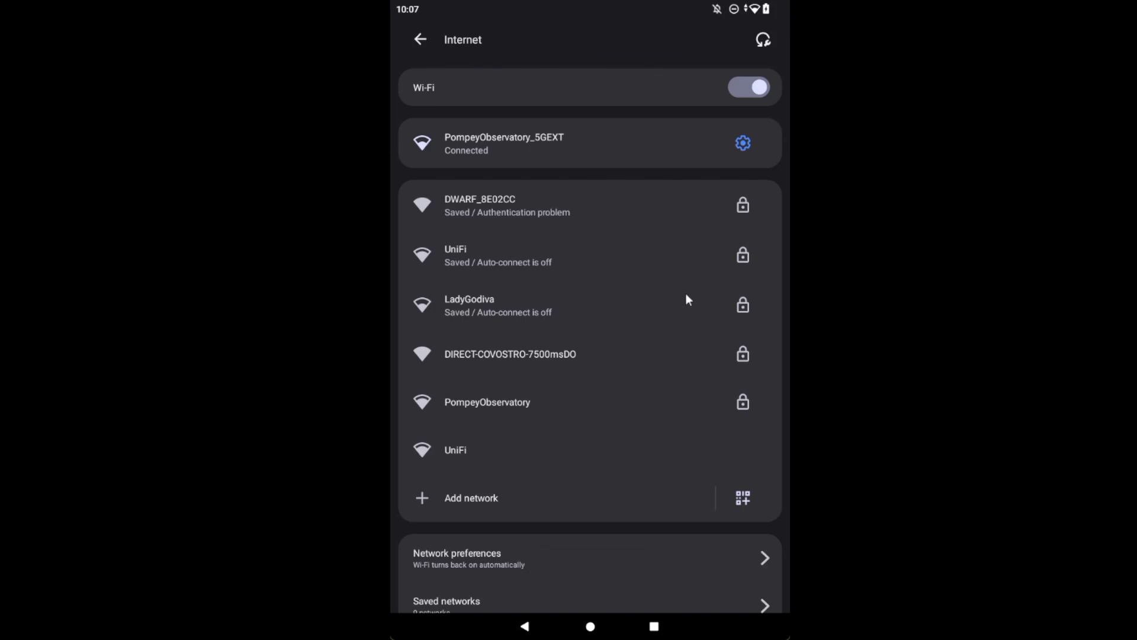
left_click(418, 39)
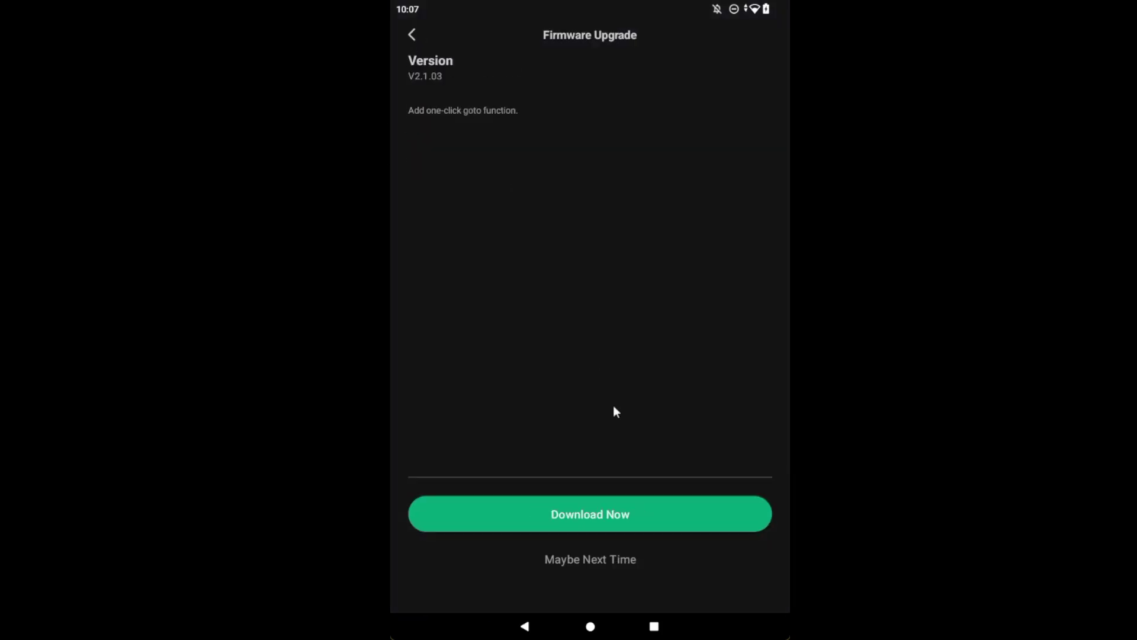
Step: Download and install firmware V2.1.03, then dismiss the upgrade-success message
left_click(595, 516)
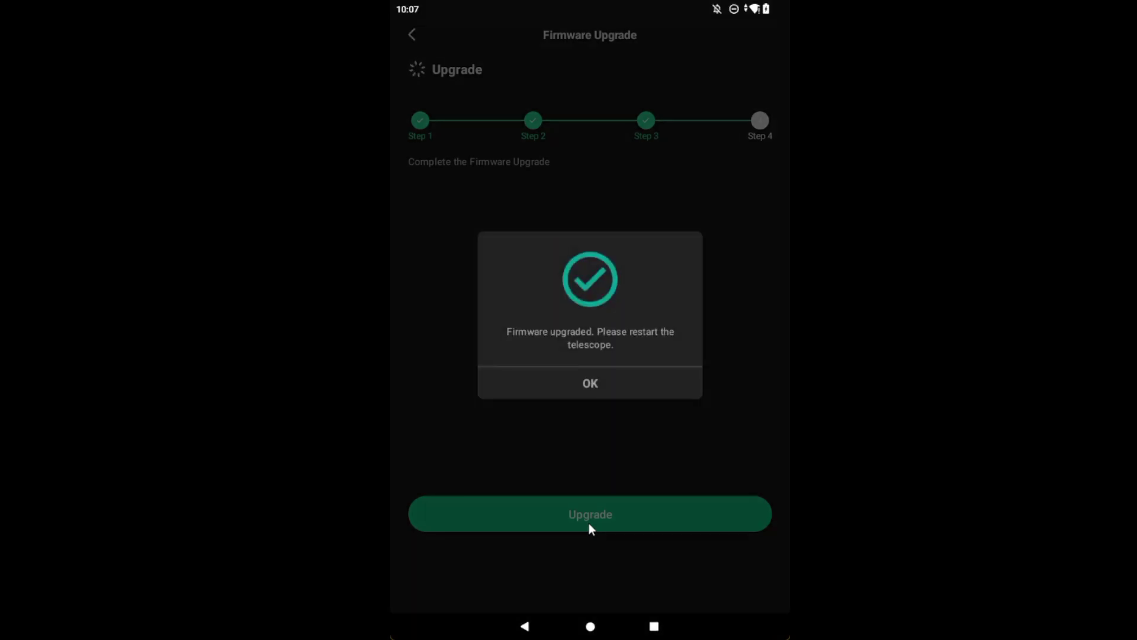
left_click(593, 385)
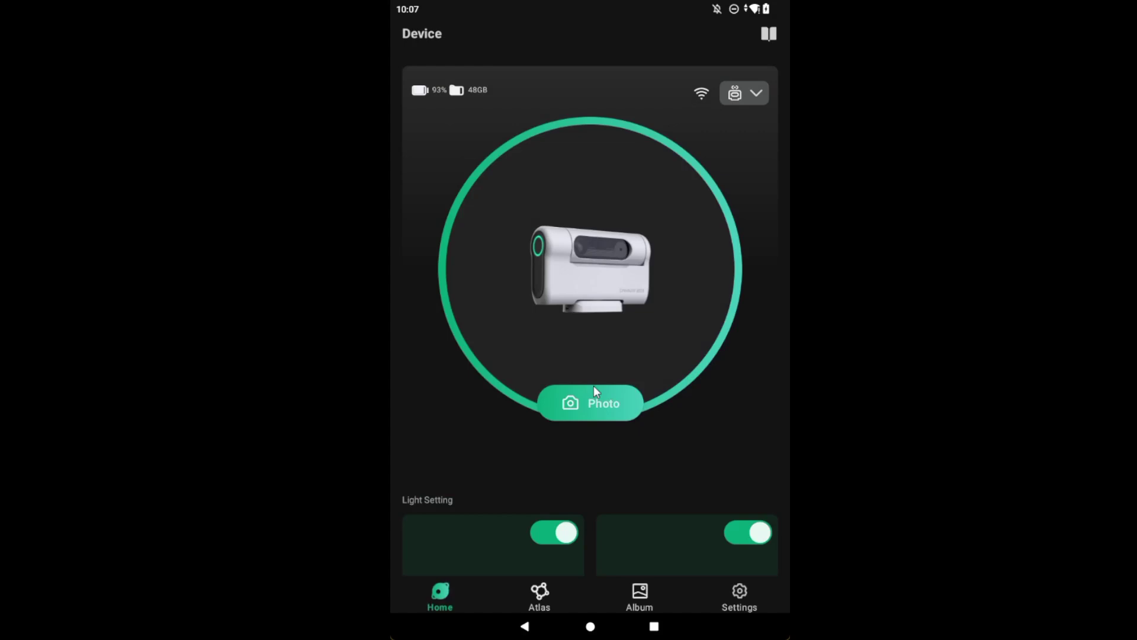
Step: Check firmware V2.1.03 under Settings > My Device, then reboot the telescope
left_click(739, 593)
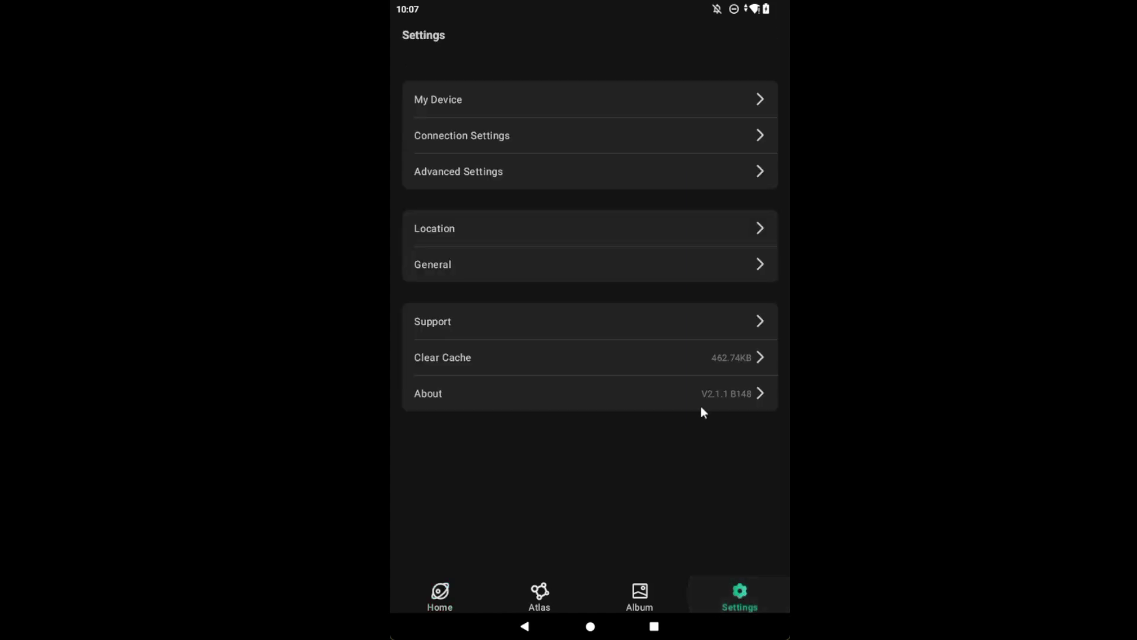
left_click(651, 103)
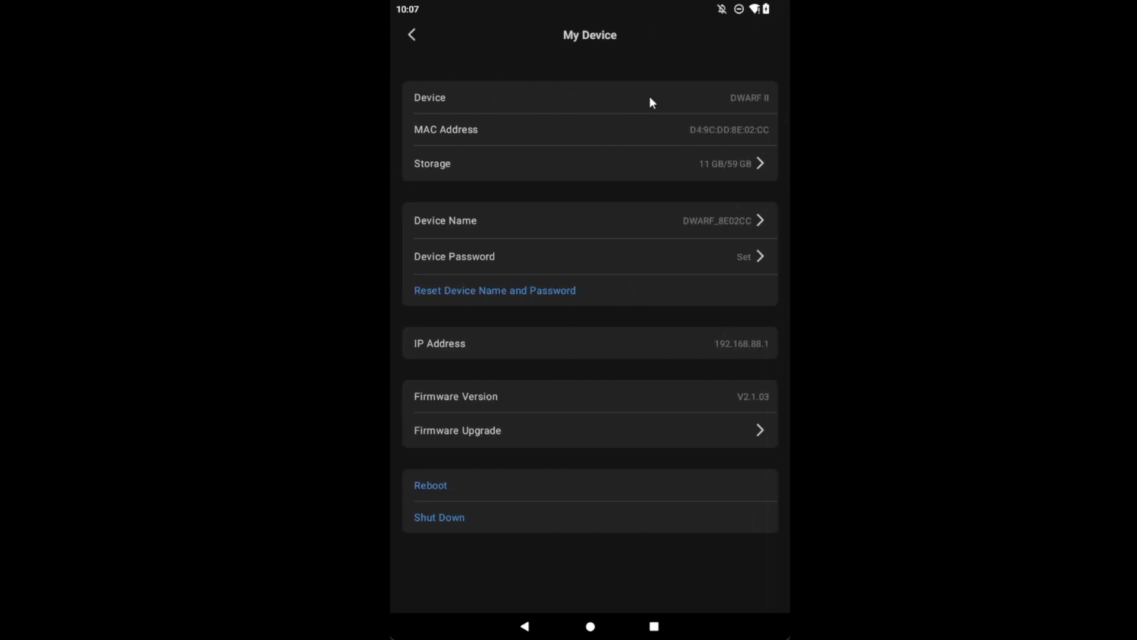
left_click(513, 488)
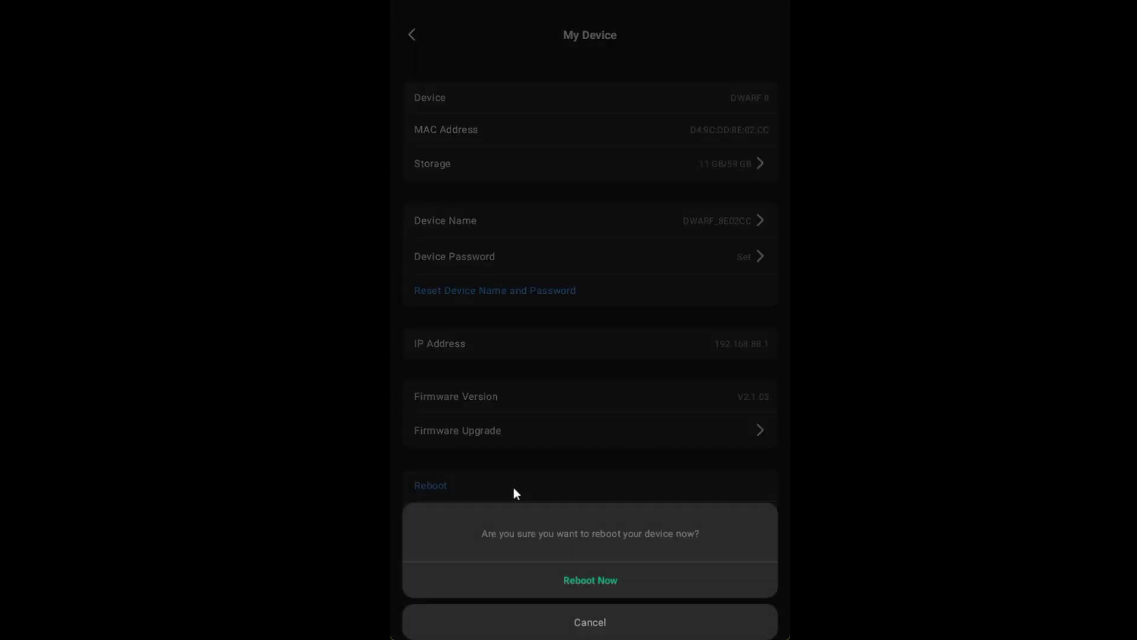
left_click(589, 583)
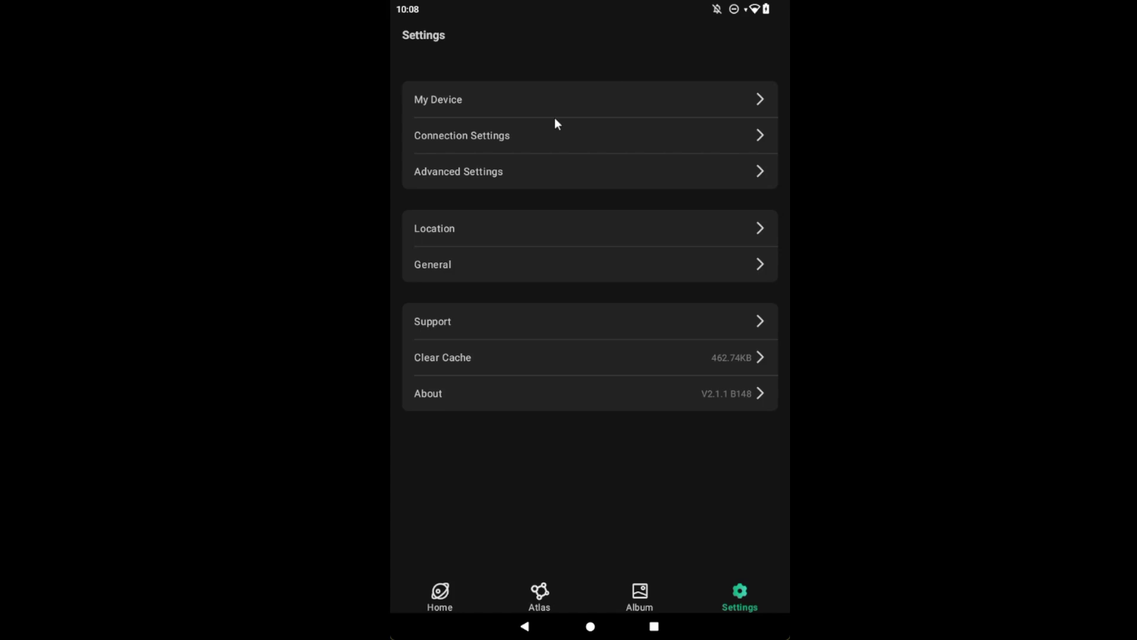
Step: From the Device home, search for telescopes and connect to DWARF_8E02CC
left_click(440, 588)
left_click(607, 489)
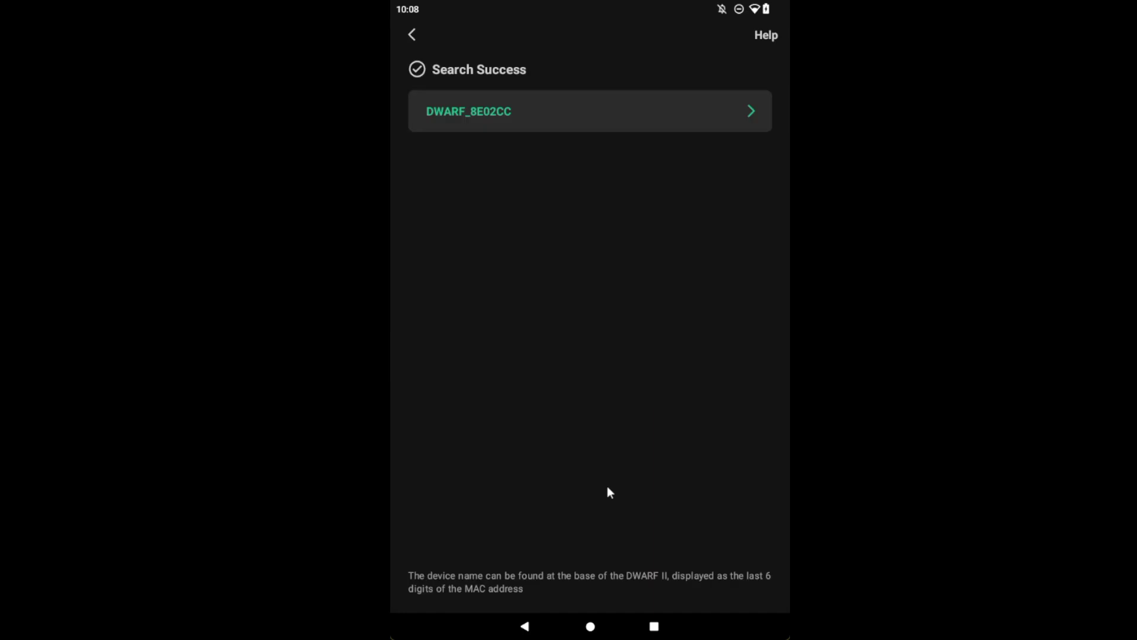
left_click(726, 107)
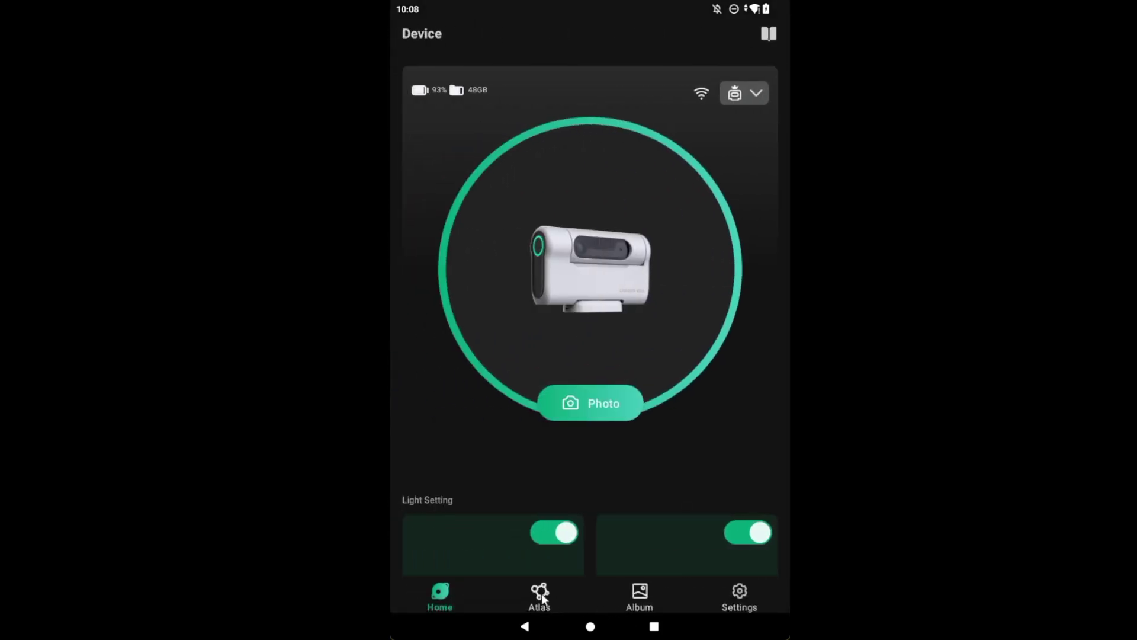
Step: Search the Atlas sky chart for 'sun' and centre it on the Sun
left_click(541, 593)
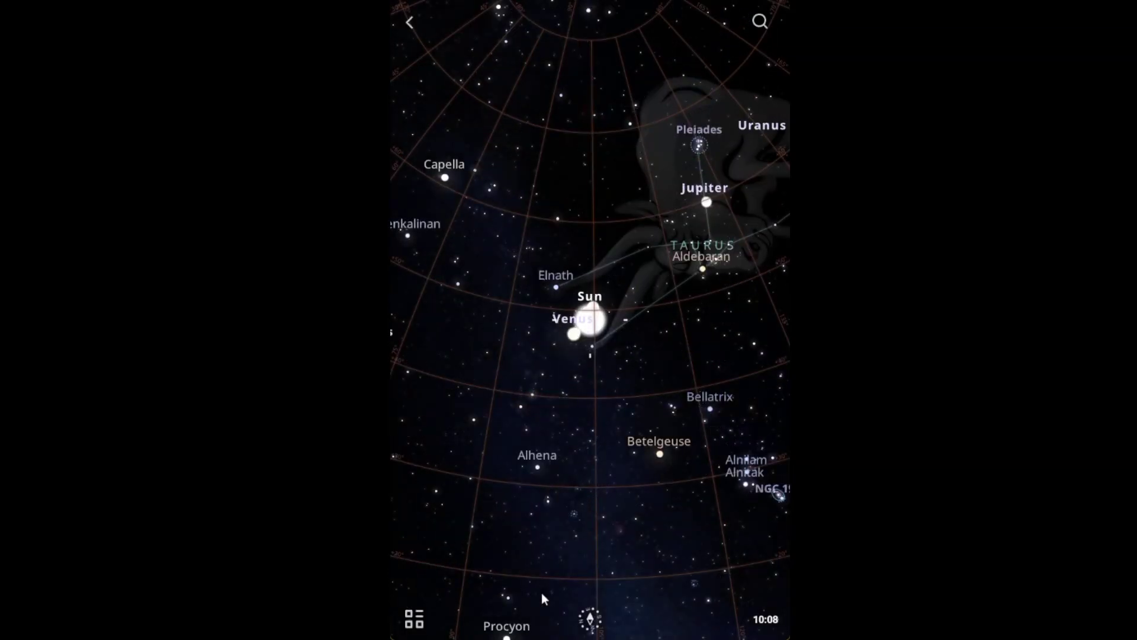
left_click(760, 23)
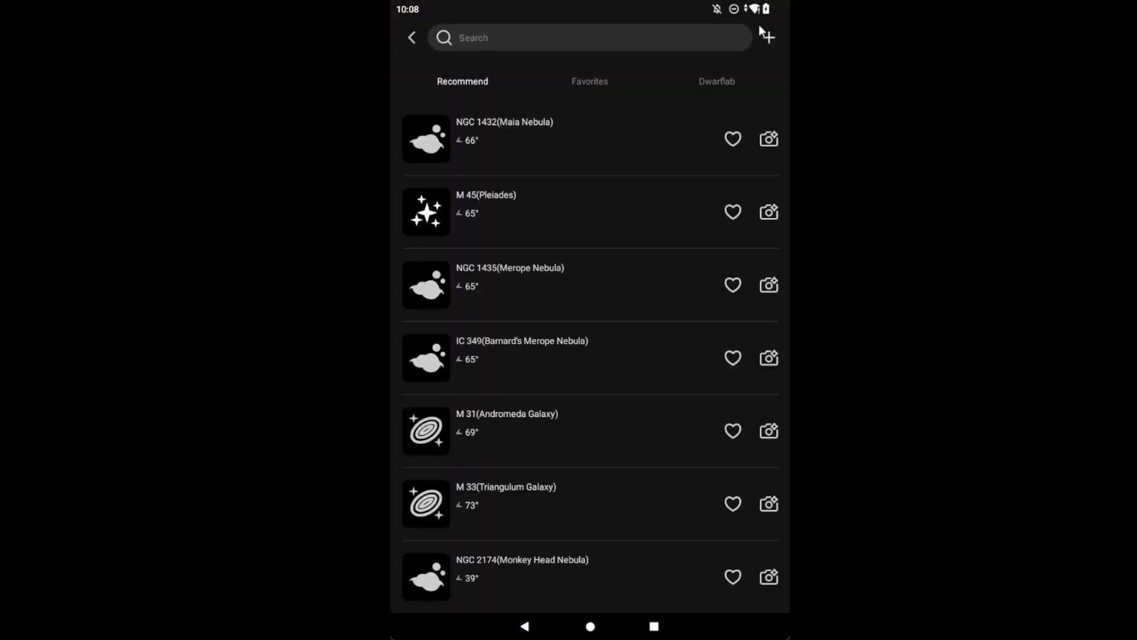
left_click(514, 36)
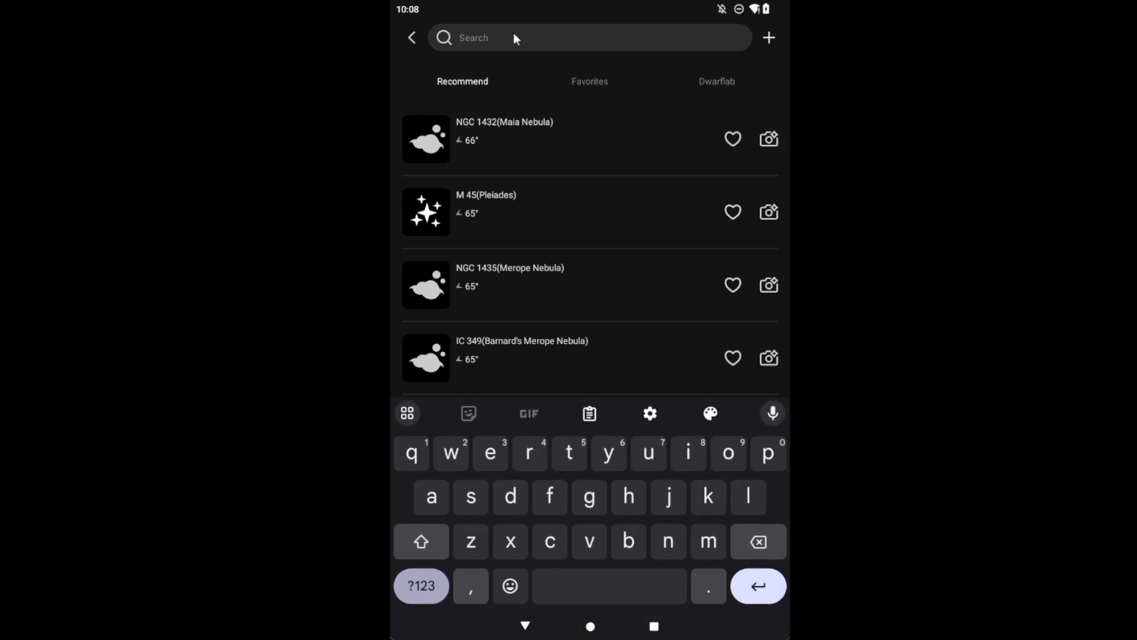
type("sun")
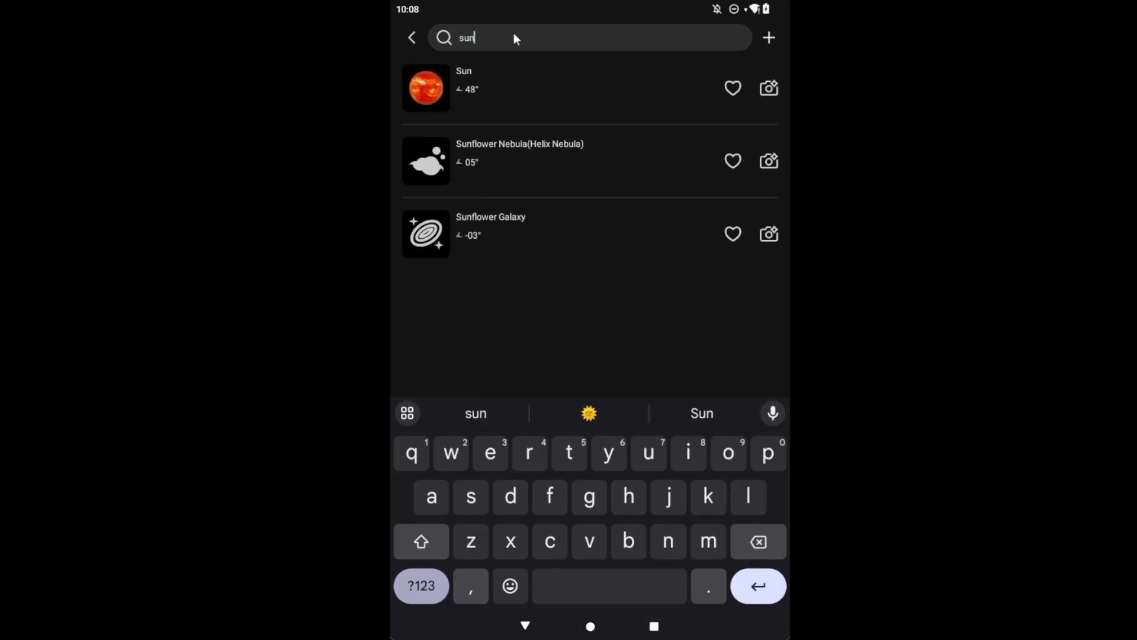
left_click(473, 81)
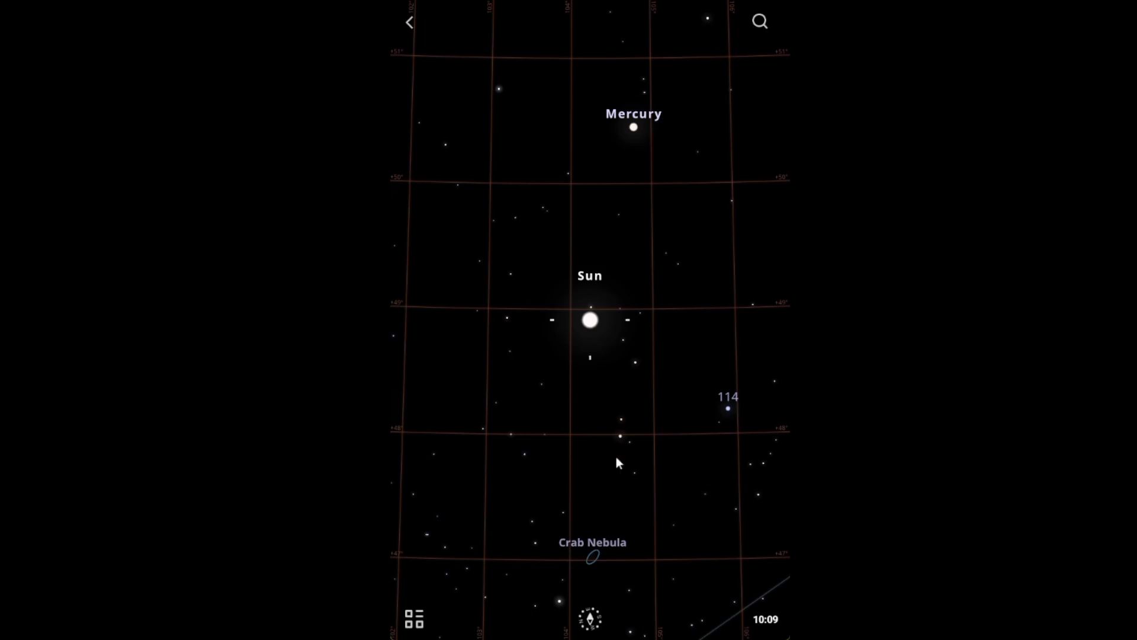
Step: Select Mercury on the sky chart and send the telescope to it
left_click(633, 128)
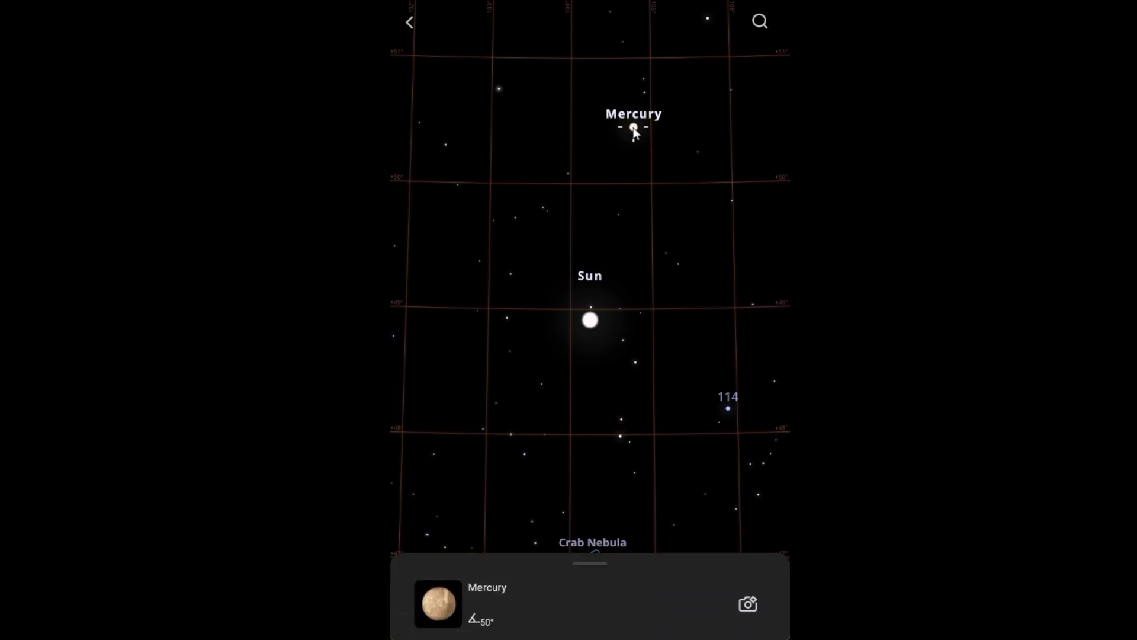
left_click(751, 600)
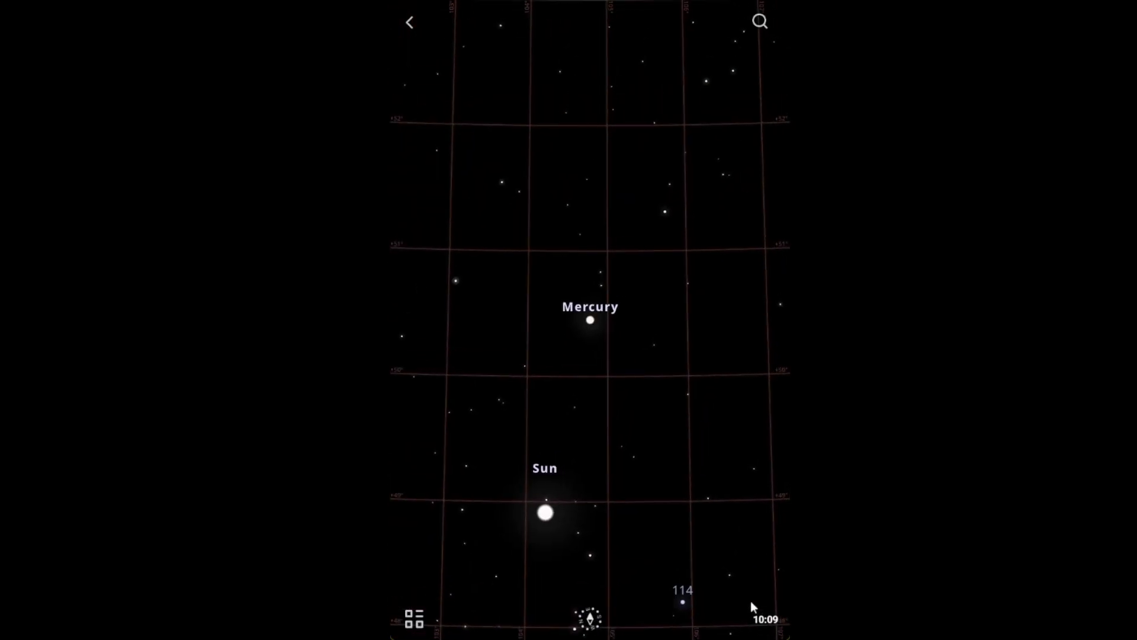